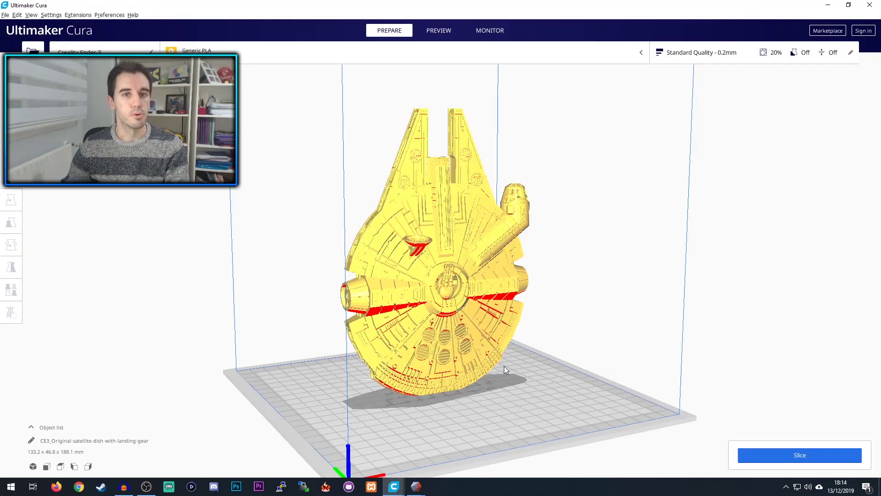
pyautogui.moveTo(504, 365)
pyautogui.mouseDown(button='right')
pyautogui.moveTo(531, 299)
pyautogui.moveTo(510, 348)
pyautogui.mouseUp(button='right')
pyautogui.moveTo(431, 351)
pyautogui.mouseDown(button='right')
pyautogui.moveTo(494, 312)
pyautogui.moveTo(285, 307)
pyautogui.mouseUp(button='right')
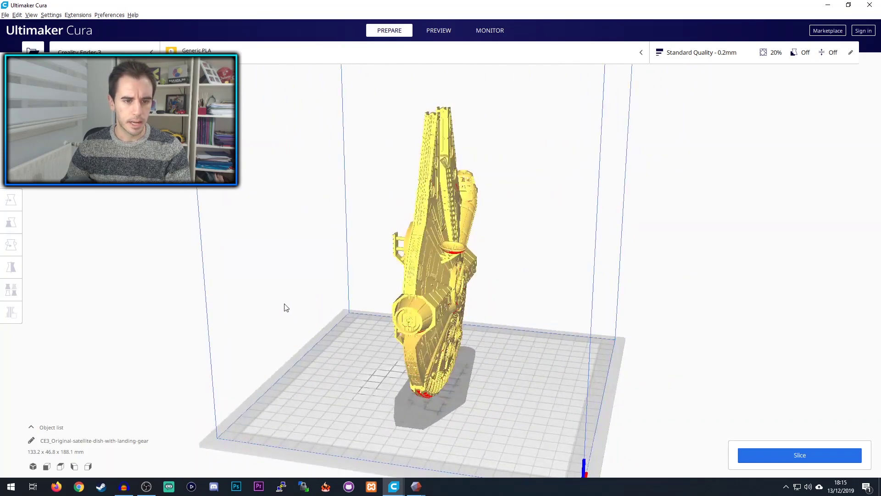
pyautogui.moveTo(483, 317); pyautogui.dragTo(678, 408, button='right')
pyautogui.moveTo(392, 305); pyautogui.dragTo(346, 331, button='right')
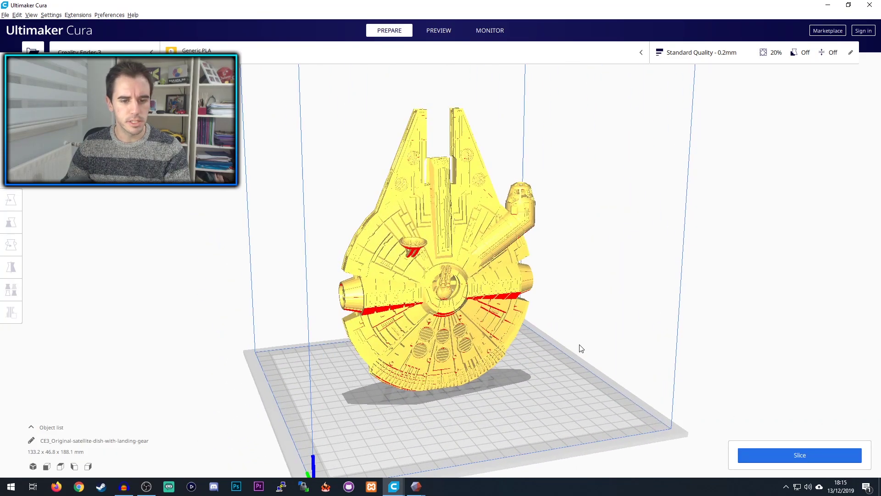
pyautogui.moveTo(581, 347)
pyautogui.mouseDown(button='right')
pyautogui.moveTo(462, 313)
pyautogui.moveTo(445, 293)
pyautogui.moveTo(477, 291)
pyautogui.moveTo(407, 324)
pyautogui.moveTo(469, 285)
pyautogui.moveTo(454, 285)
pyautogui.mouseUp(button='right')
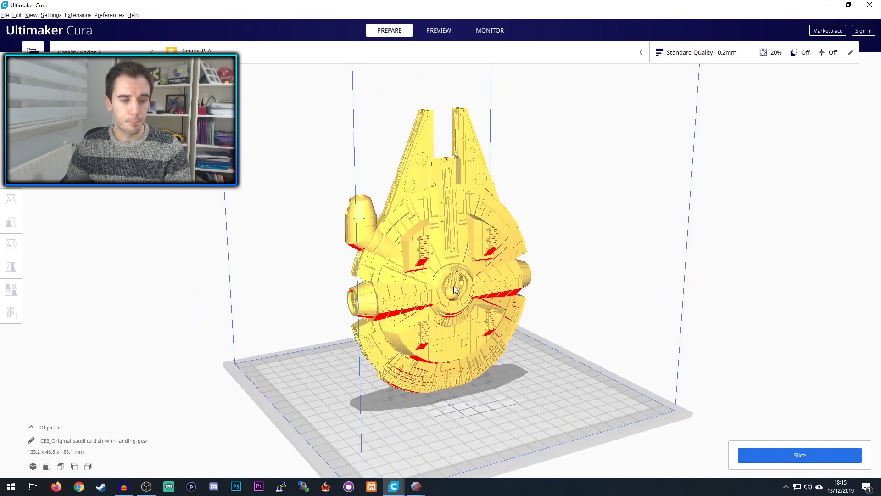
pyautogui.click(466, 263)
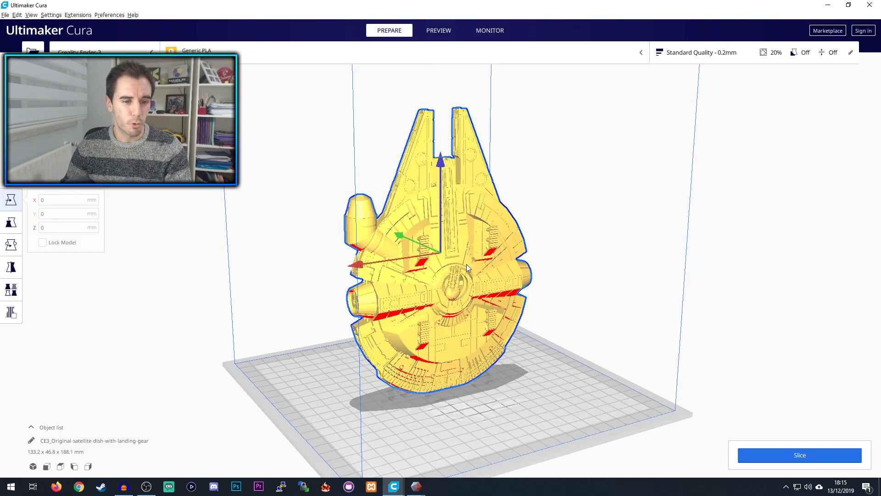
# Rotate the Falcon around its front-to-back axis until it lies flat on the plate.
pyautogui.click(10, 222)
pyautogui.moveTo(335, 285); pyautogui.dragTo(263, 286, button='right')
pyautogui.click(10, 247)
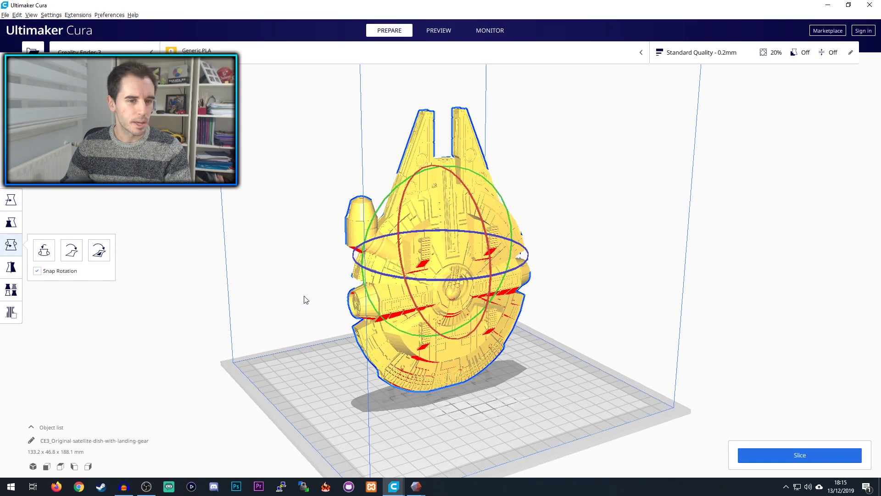
pyautogui.moveTo(478, 221); pyautogui.dragTo(539, 326)
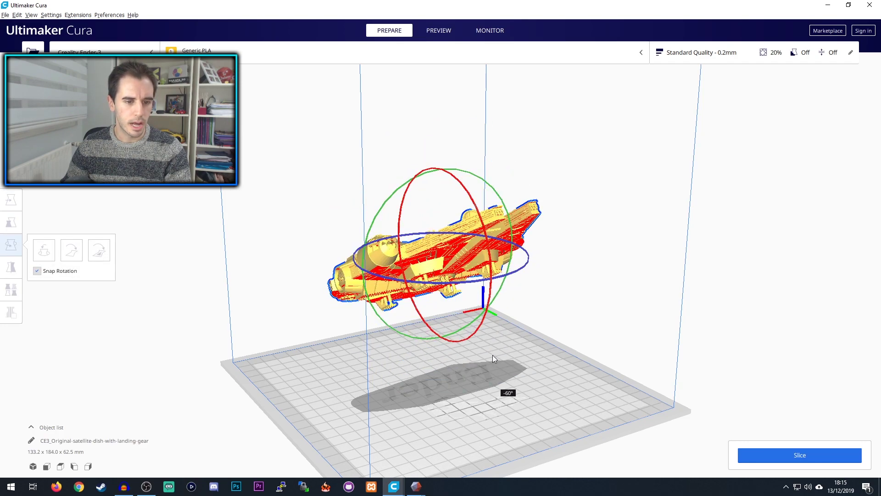
pyautogui.moveTo(539, 326); pyautogui.dragTo(469, 374)
pyautogui.rightClick(235, 327)
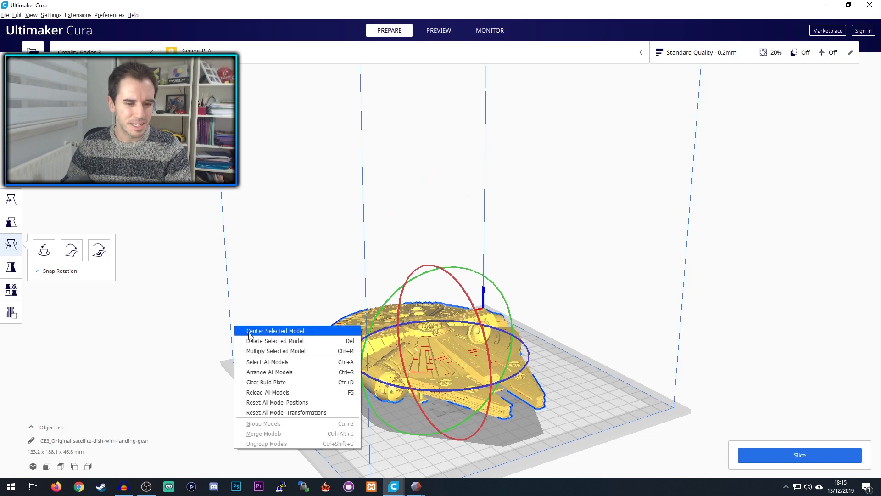
pyautogui.click(48, 235)
# Reselect the flat Falcon and inspect it with the Move tool from low and raised views.
pyautogui.click(351, 367)
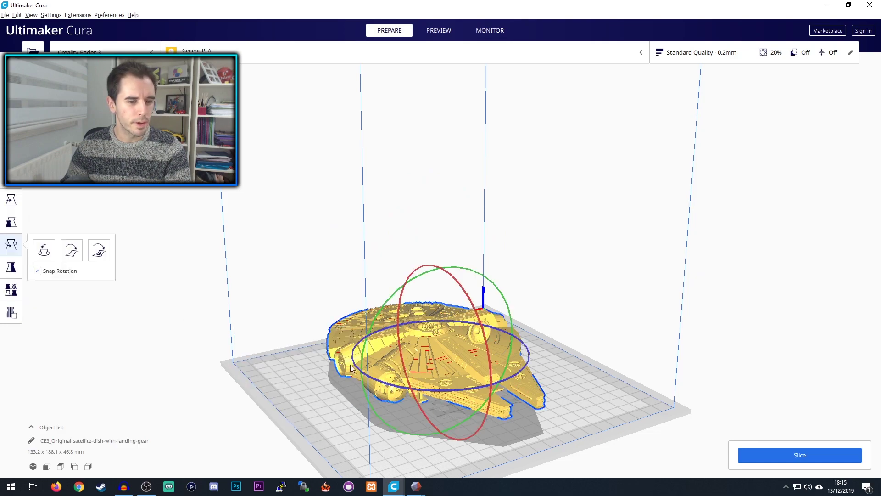
pyautogui.click(13, 202)
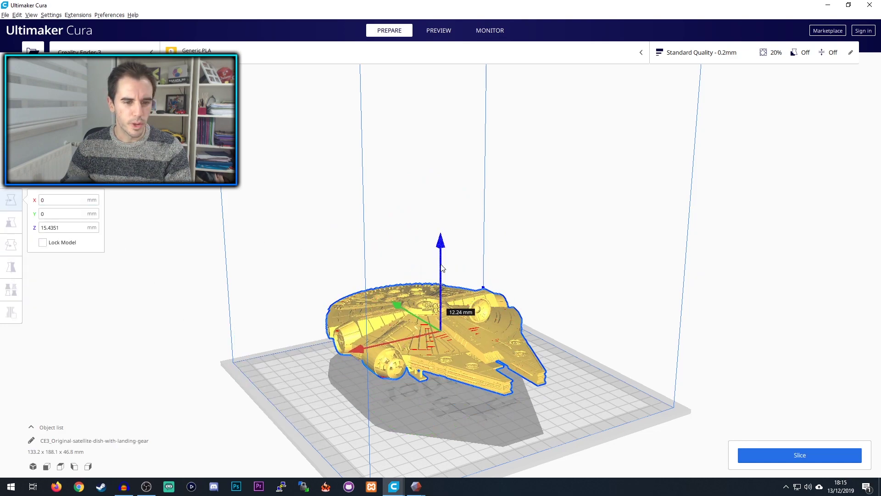
pyautogui.moveTo(439, 297)
pyautogui.mouseDown(button='right')
pyautogui.moveTo(422, 371)
pyautogui.moveTo(362, 395)
pyautogui.mouseUp(button='right')
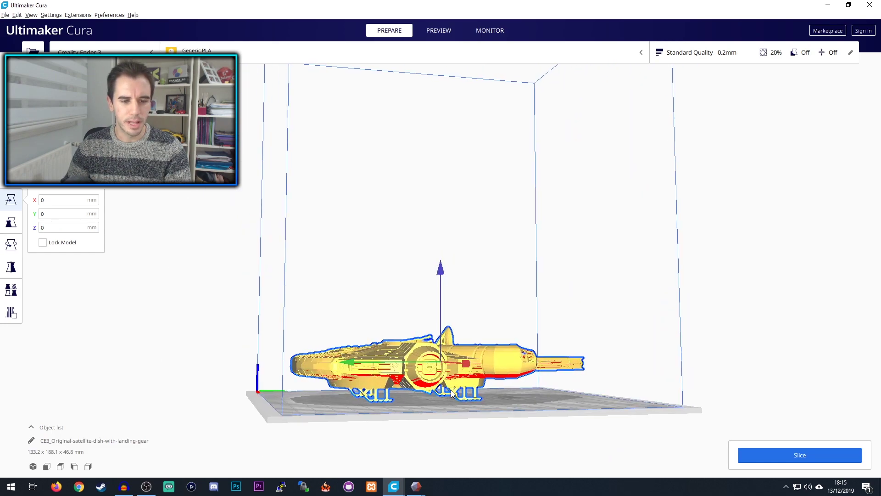
pyautogui.click(605, 386)
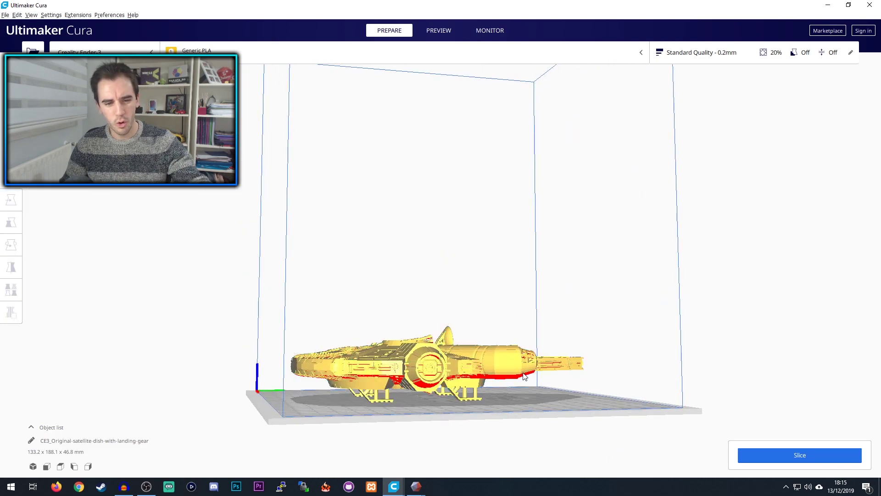
pyautogui.click(438, 366)
pyautogui.moveTo(312, 355)
pyautogui.mouseDown(button='right')
pyautogui.moveTo(475, 393)
pyautogui.moveTo(453, 430)
pyautogui.moveTo(497, 440)
pyautogui.mouseUp(button='right')
pyautogui.scroll(5, 453, 430)
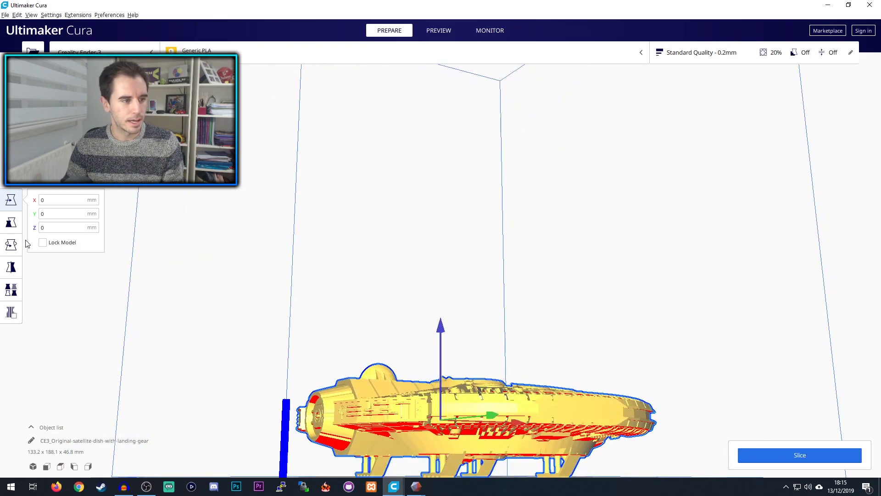
# Tilt the Falcon's nose back up so it stands nearly upright.
pyautogui.click(11, 244)
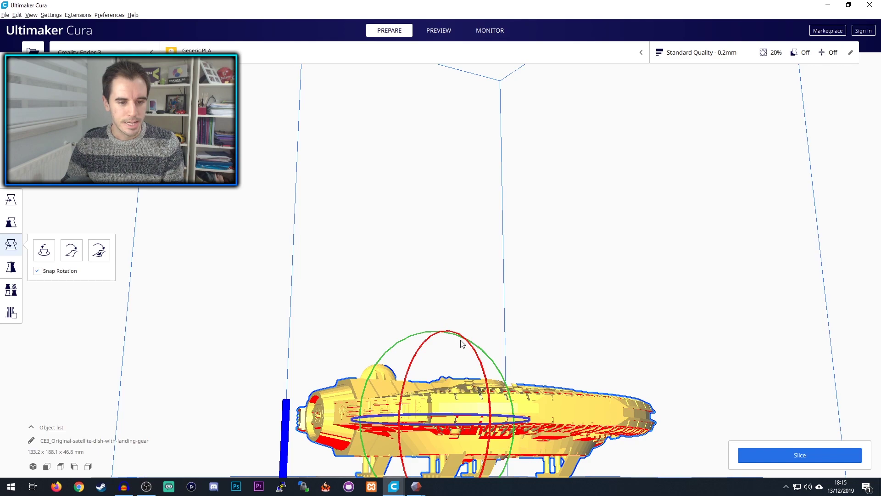
pyautogui.moveTo(479, 350)
pyautogui.mouseDown()
pyautogui.moveTo(527, 364)
pyautogui.moveTo(586, 467)
pyautogui.moveTo(493, 479)
pyautogui.moveTo(528, 299)
pyautogui.mouseUp()
pyautogui.scroll(-5, 536, 280)
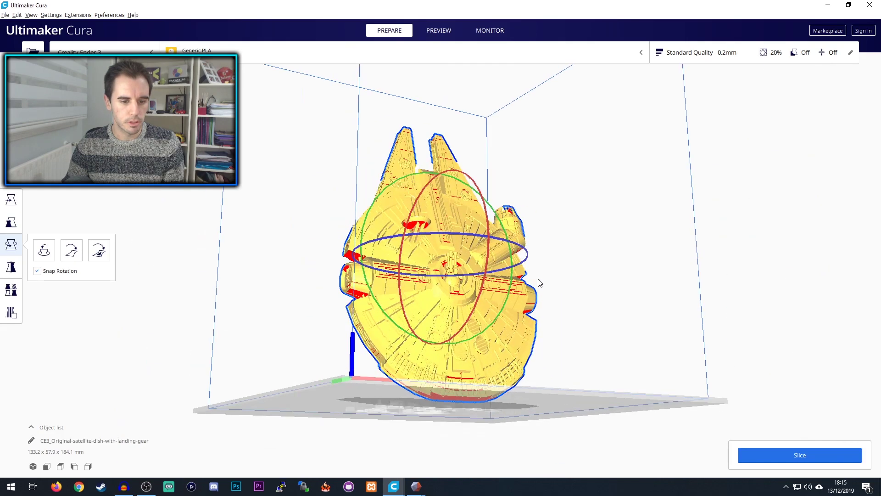
# Rotate the Falcon back to its original upright pose, 133.2 x 46.8 x 188.1 mm.
pyautogui.moveTo(536, 281); pyautogui.dragTo(612, 316, button='right')
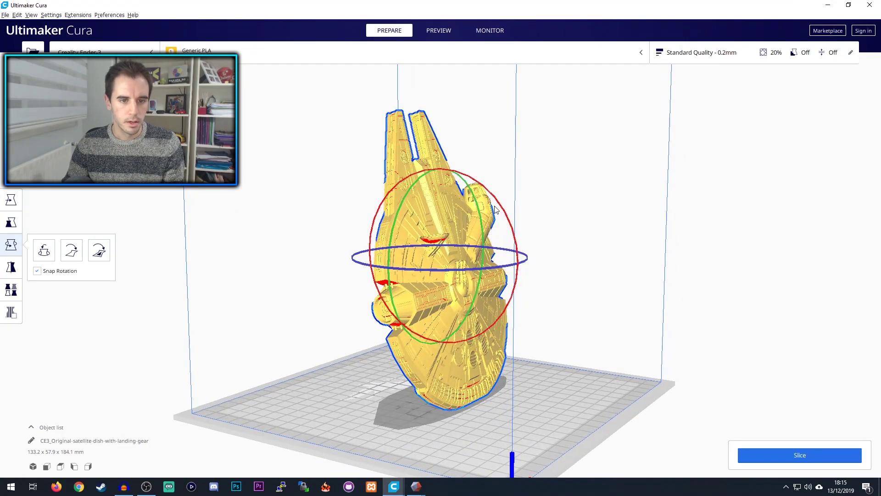
pyautogui.moveTo(495, 210); pyautogui.dragTo(491, 359)
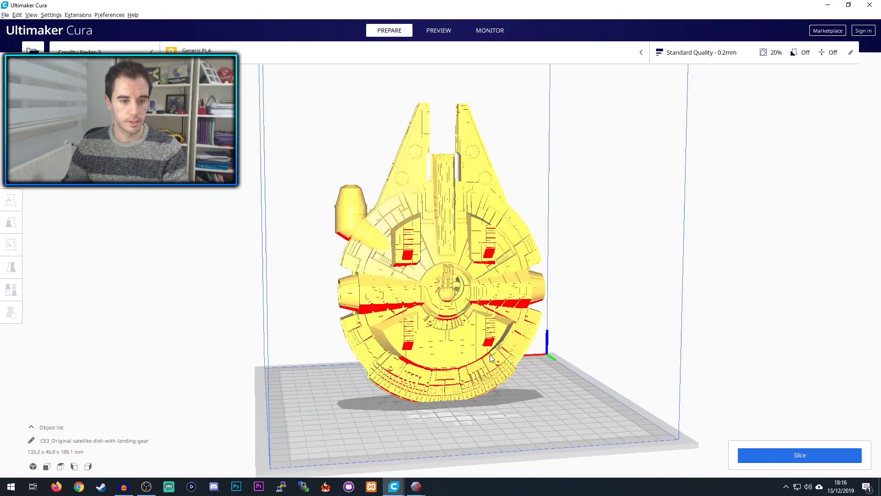
pyautogui.click(434, 288)
pyautogui.click(278, 318)
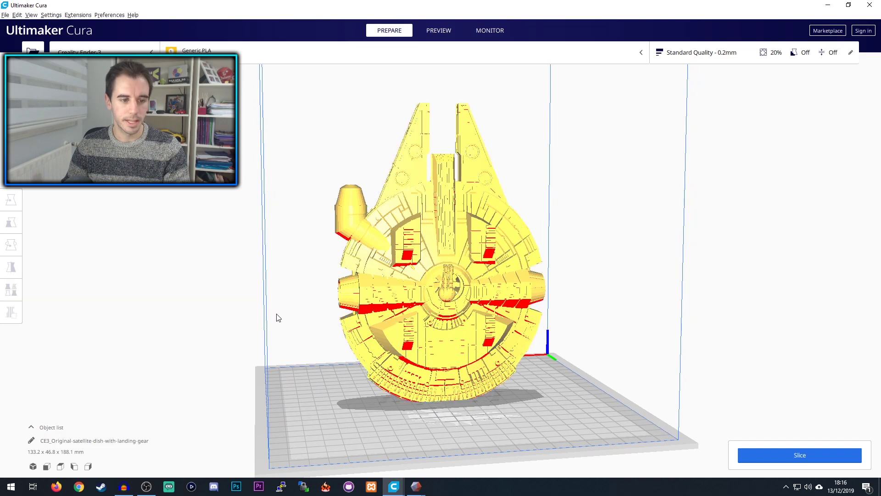
# Orbit around the upright Falcon, deselect it, and show the Meshmixer window previews.
pyautogui.click(429, 337)
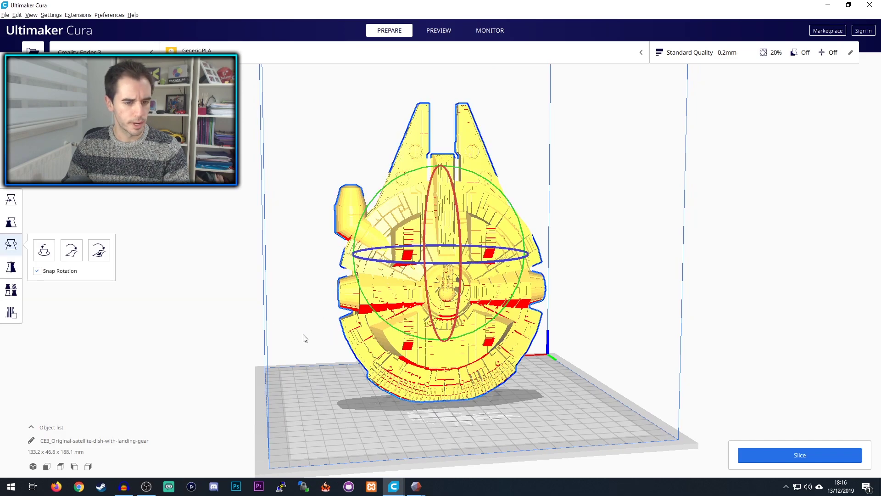
pyautogui.moveTo(304, 339)
pyautogui.mouseDown(button='right')
pyautogui.moveTo(400, 349)
pyautogui.moveTo(533, 341)
pyautogui.moveTo(475, 323)
pyautogui.mouseUp(button='right')
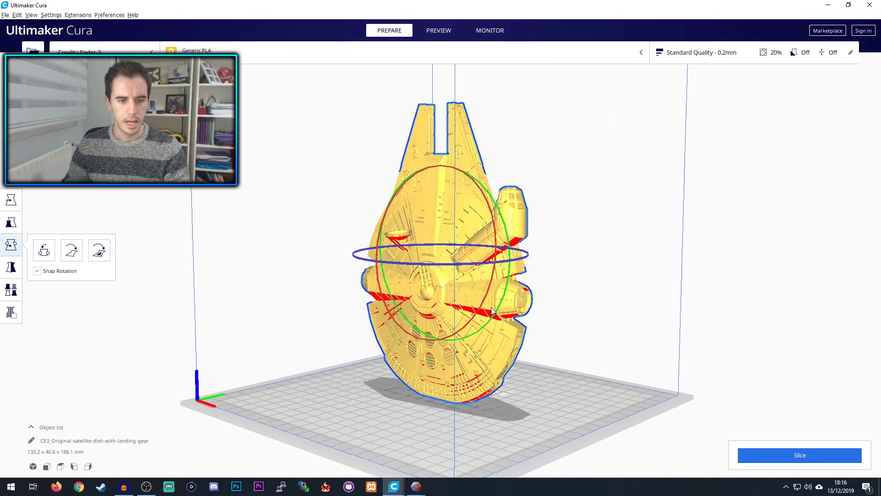
pyautogui.click(353, 365)
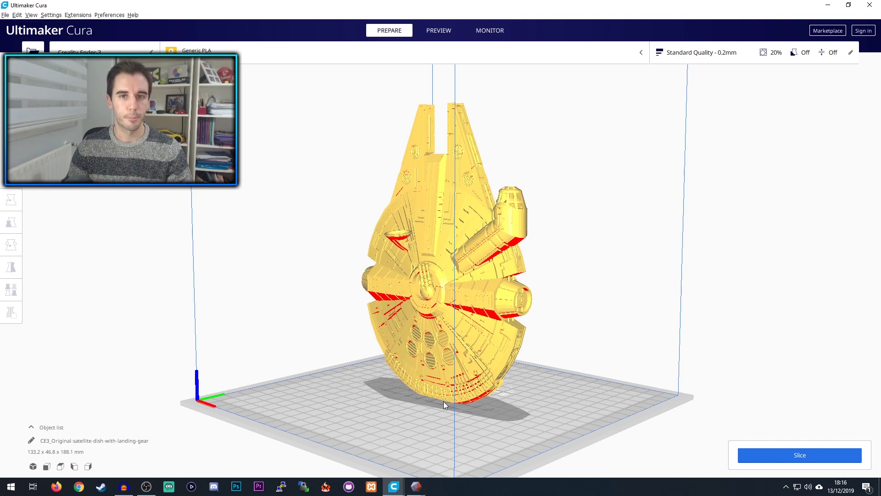
pyautogui.click(416, 487)
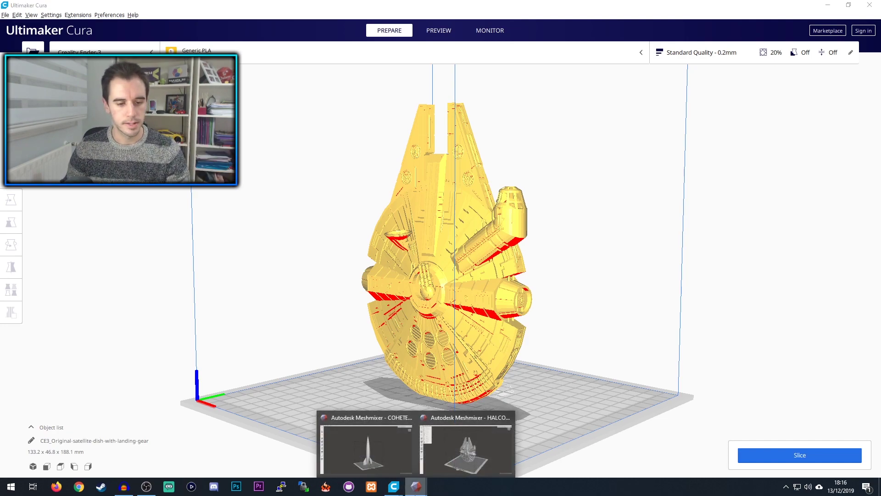
# Return to Meshmixer's HALCON.stl, abandon an extra mesh import, and open the Edit flyout.
pyautogui.click(447, 458)
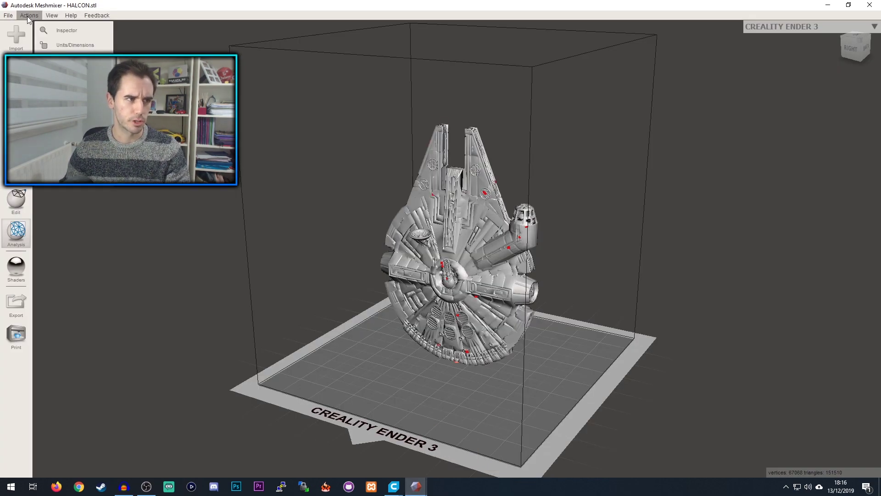
pyautogui.moveTo(346, 348)
pyautogui.mouseDown(button='right')
pyautogui.moveTo(454, 354)
pyautogui.moveTo(171, 205)
pyautogui.mouseUp(button='right')
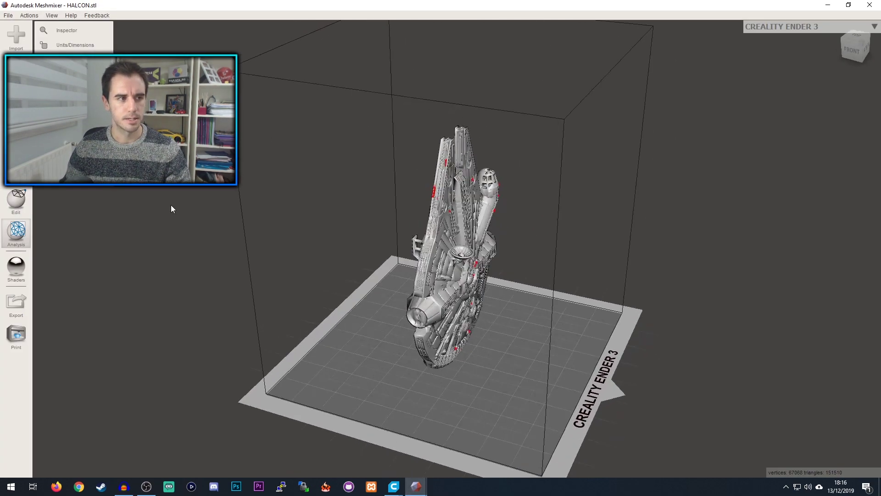
pyautogui.click(17, 37)
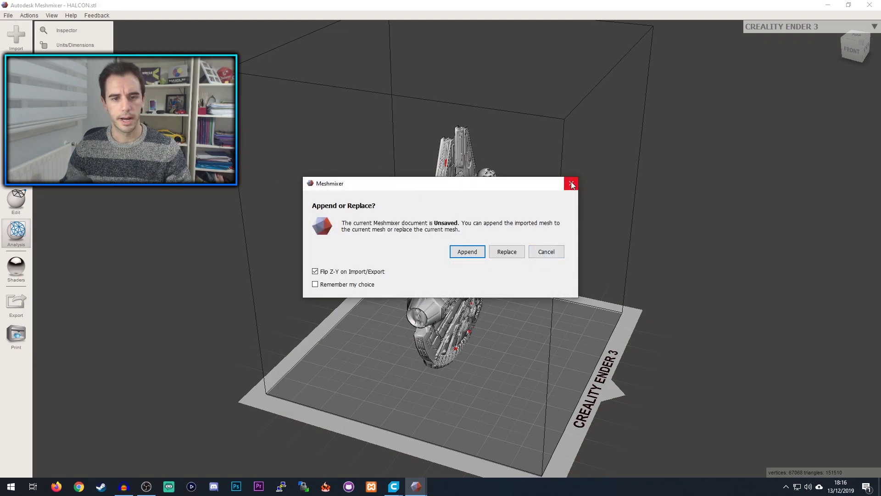
pyautogui.click(572, 185)
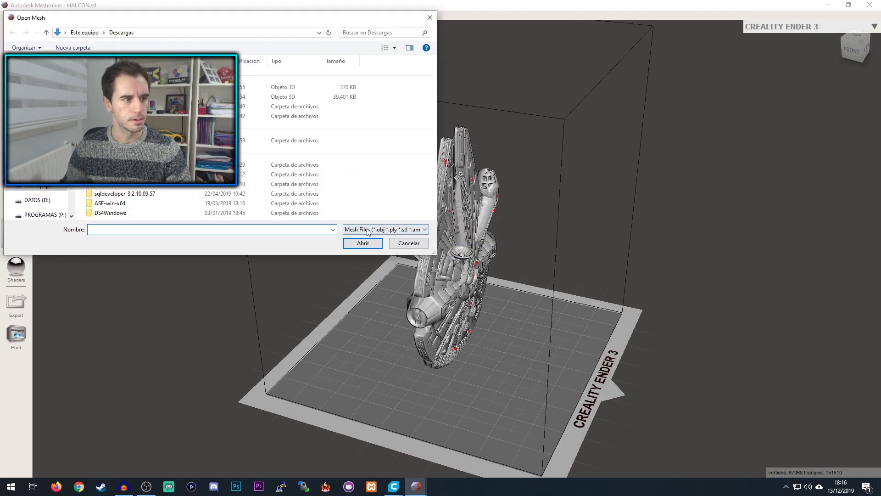
pyautogui.doubleClick(290, 97)
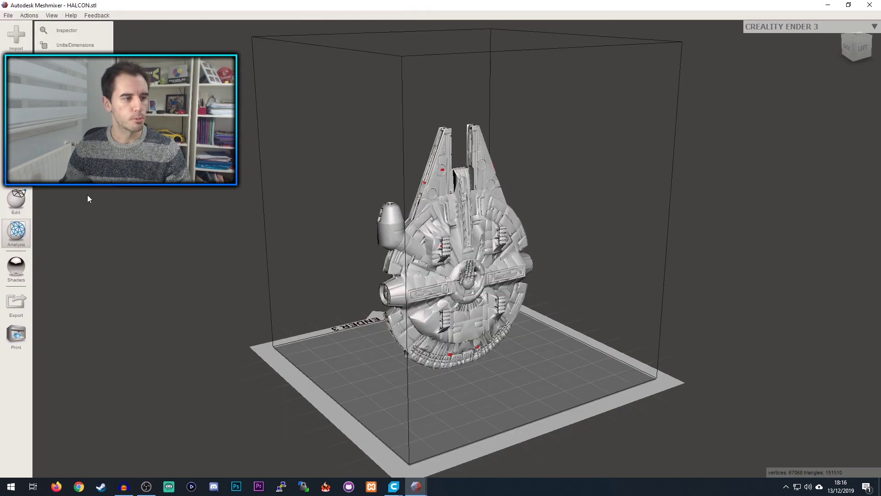
pyautogui.click(20, 210)
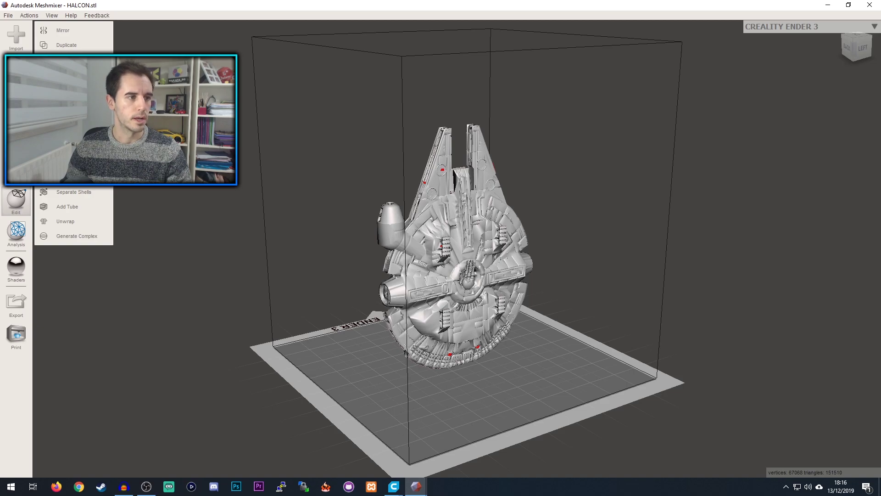
# Start a Plane Cut on HALCON.stl and raise the cutting plane through the ship's body.
pyautogui.click(64, 118)
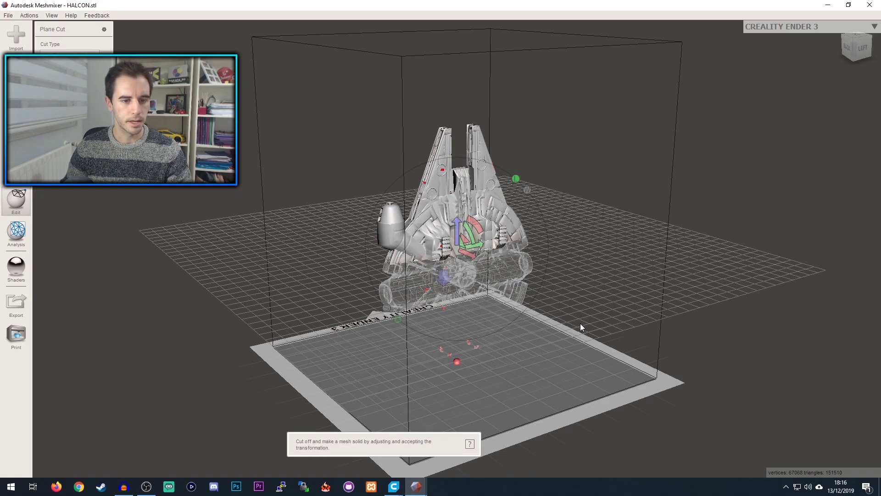
pyautogui.moveTo(580, 324)
pyautogui.mouseDown(button='right')
pyautogui.moveTo(478, 328)
pyautogui.moveTo(457, 237)
pyautogui.mouseUp(button='right')
pyautogui.moveTo(457, 236)
pyautogui.mouseDown()
pyautogui.moveTo(458, 221)
pyautogui.moveTo(459, 300)
pyautogui.moveTo(459, 266)
pyautogui.moveTo(459, 294)
pyautogui.moveTo(460, 285)
pyautogui.mouseUp()
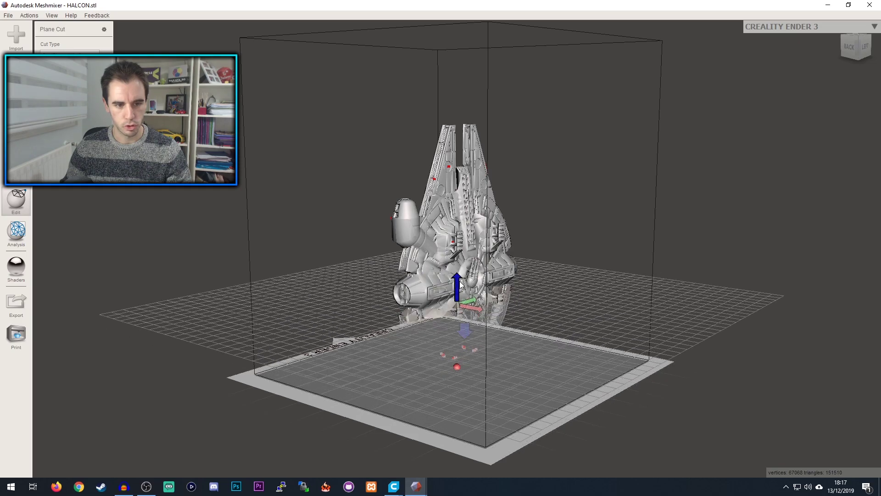
pyautogui.moveTo(460, 284)
pyautogui.mouseDown(button='right')
pyautogui.moveTo(298, 291)
pyautogui.moveTo(505, 290)
pyautogui.moveTo(499, 275)
pyautogui.moveTo(246, 278)
pyautogui.moveTo(314, 287)
pyautogui.mouseUp(button='right')
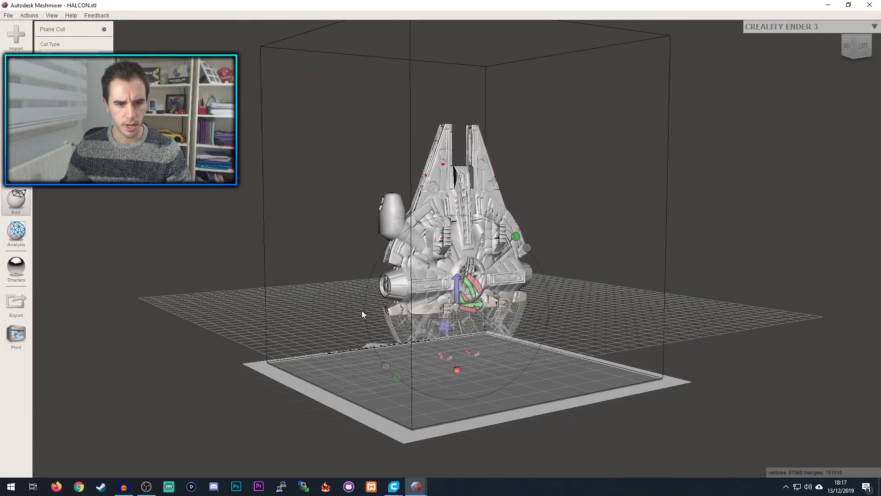
pyautogui.moveTo(362, 314)
pyautogui.mouseDown(button='right')
pyautogui.moveTo(397, 315)
pyautogui.moveTo(385, 342)
pyautogui.moveTo(512, 252)
pyautogui.moveTo(367, 300)
pyautogui.moveTo(386, 306)
pyautogui.moveTo(471, 293)
pyautogui.mouseUp(button='right')
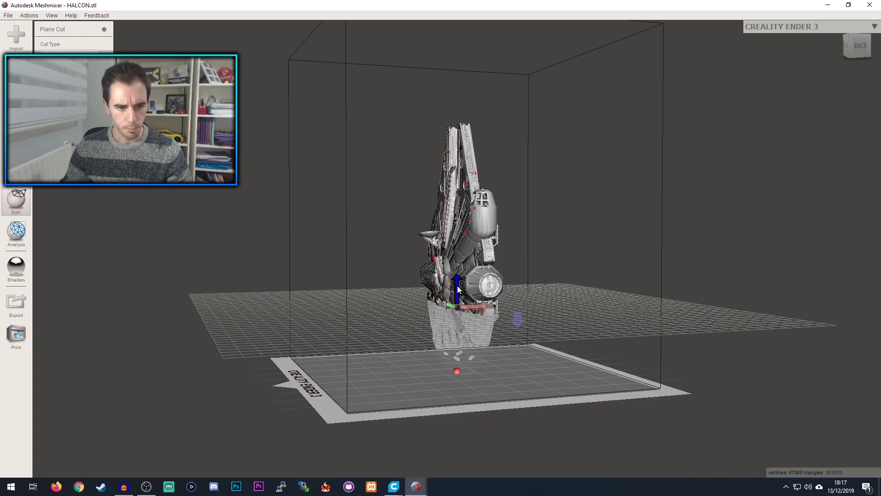
pyautogui.moveTo(457, 288); pyautogui.dragTo(459, 269)
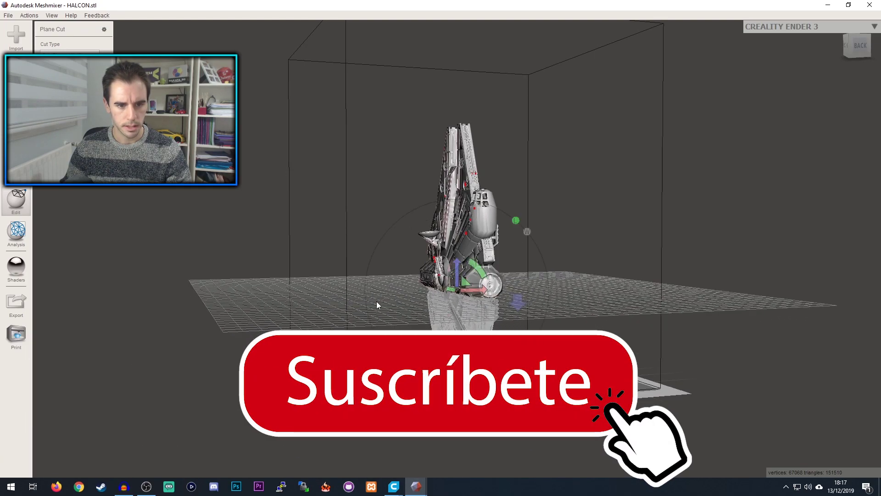
pyautogui.moveTo(376, 301)
pyautogui.mouseDown(button='right')
pyautogui.moveTo(453, 304)
pyautogui.moveTo(453, 279)
pyautogui.moveTo(365, 328)
pyautogui.moveTo(502, 292)
pyautogui.moveTo(401, 314)
pyautogui.moveTo(389, 332)
pyautogui.mouseUp(button='right')
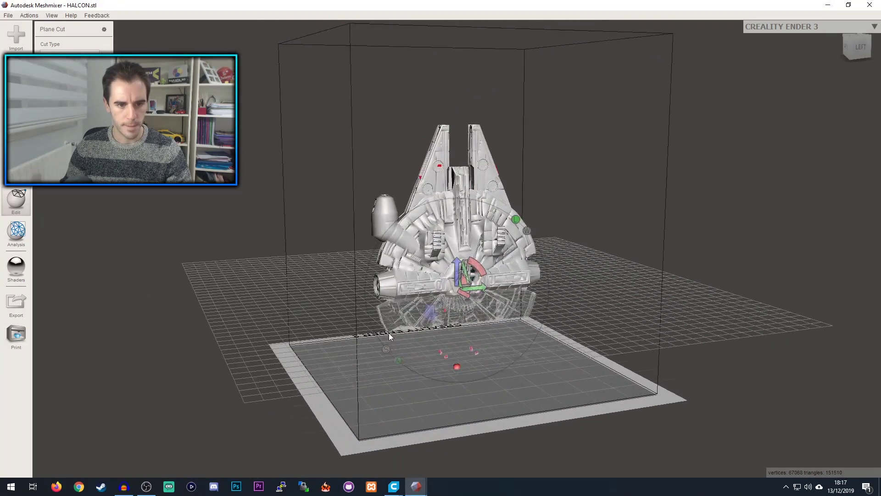
pyautogui.moveTo(334, 313)
pyautogui.mouseDown(button='right')
pyautogui.moveTo(373, 319)
pyautogui.moveTo(530, 304)
pyautogui.moveTo(548, 321)
pyautogui.moveTo(442, 302)
pyautogui.mouseUp(button='right')
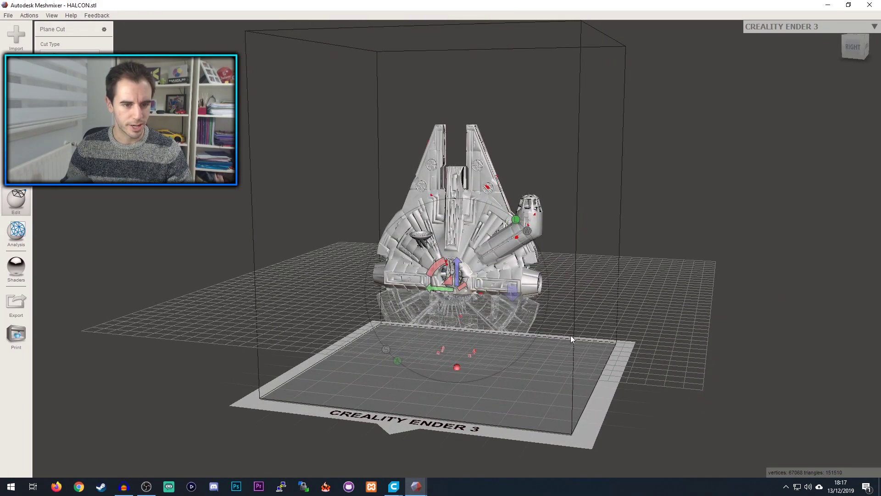
pyautogui.moveTo(571, 337)
pyautogui.mouseDown(button='right')
pyautogui.moveTo(542, 346)
pyautogui.moveTo(464, 339)
pyautogui.mouseUp(button='right')
pyautogui.moveTo(558, 347); pyautogui.dragTo(432, 343, button='right')
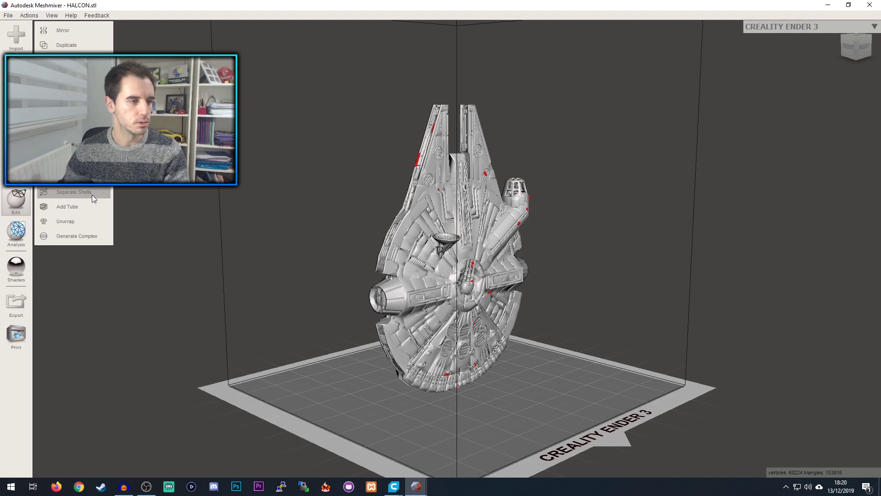
# Separate the cut Falcon into shell 1 and shell 2, then select shell 1.
pyautogui.click(92, 194)
pyautogui.click(278, 200)
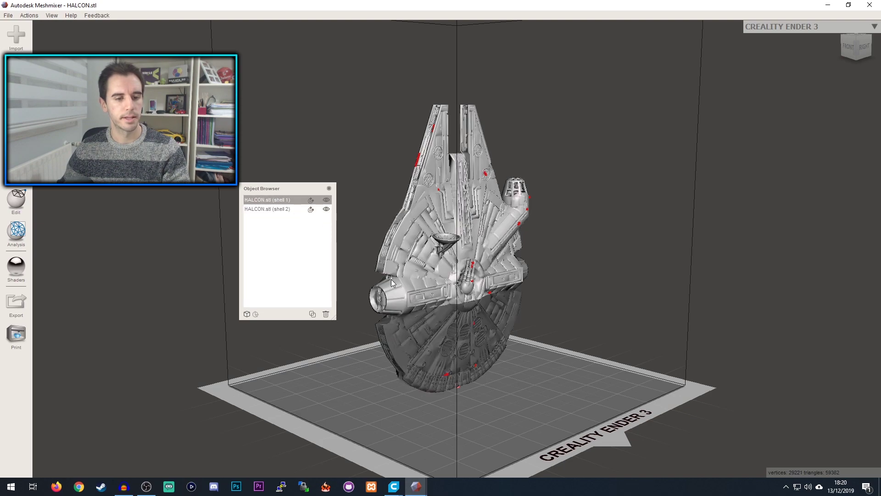
# Export shell 1 as halcon_superior.stl in STL Binary Format, accepting the non-manifold warning.
pyautogui.click(267, 210)
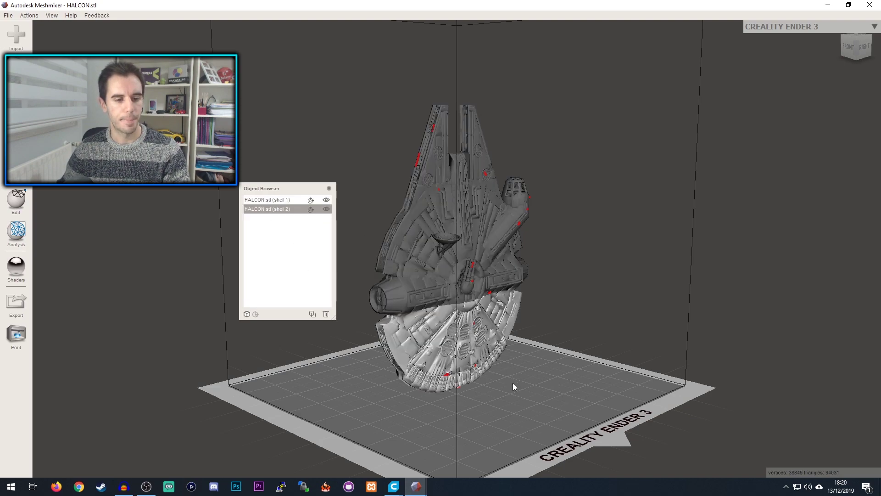
pyautogui.click(269, 200)
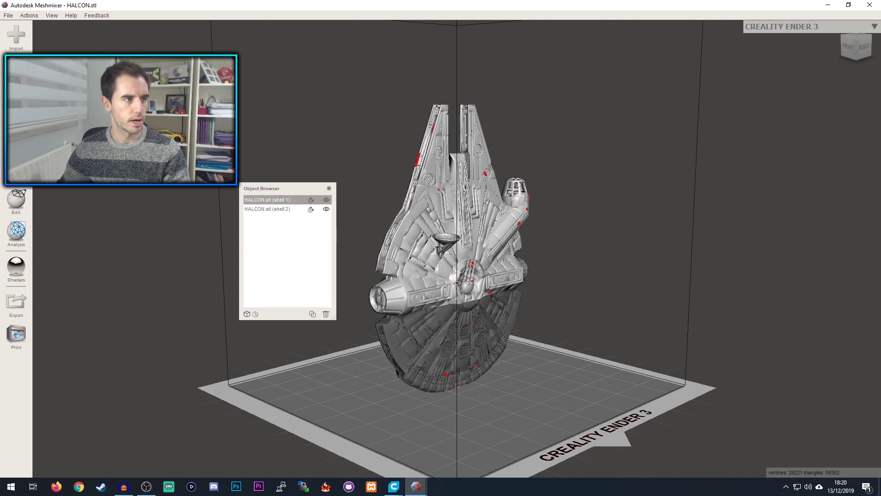
pyautogui.click(8, 19)
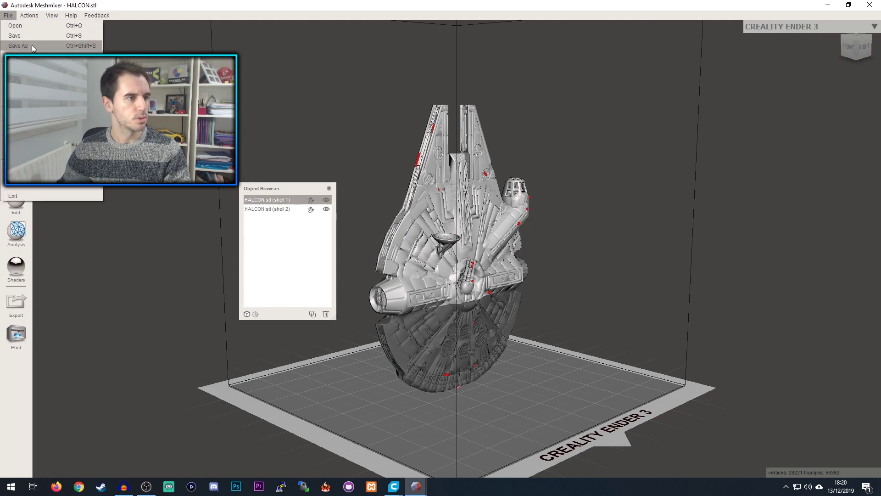
pyautogui.press('Escape')
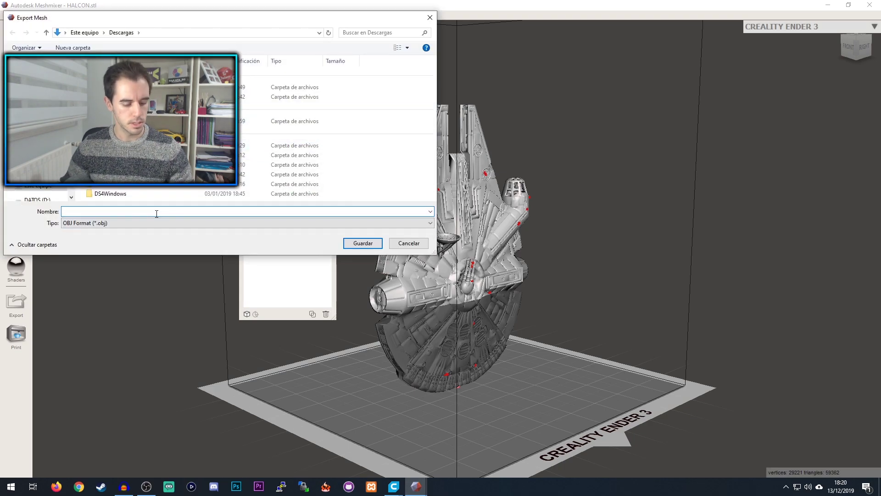
pyautogui.write('halco')
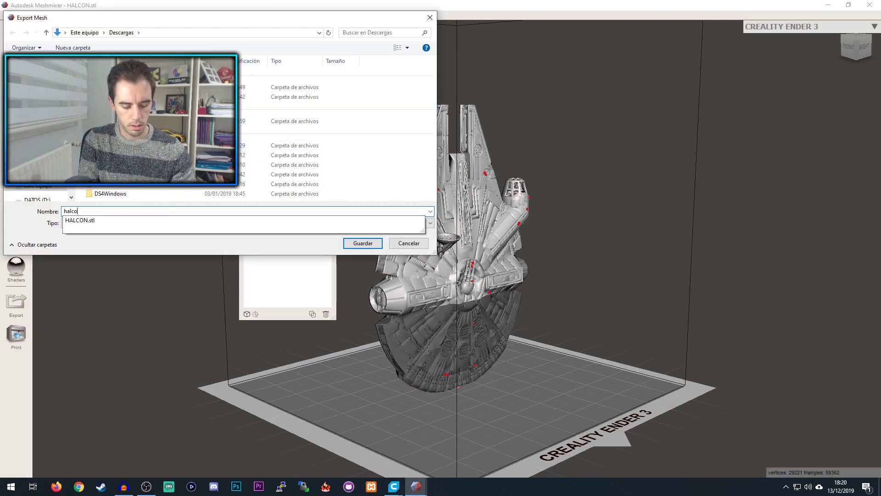
pyautogui.write('n_superior')
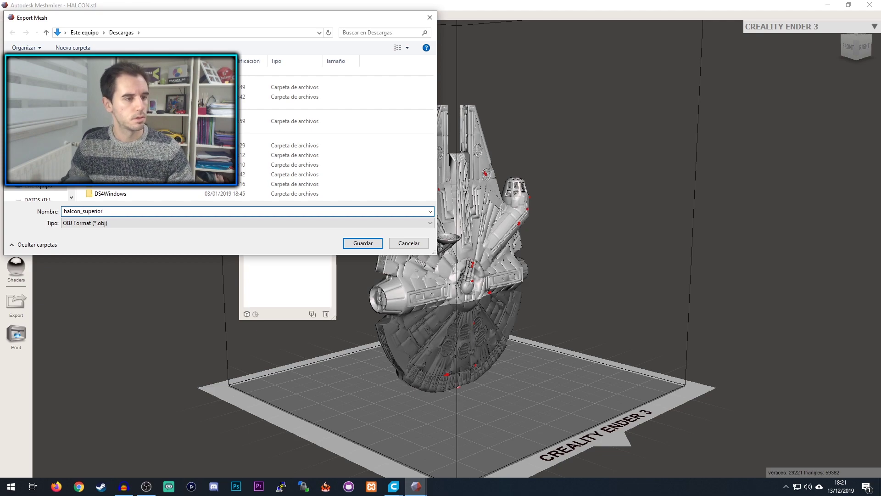
pyautogui.click(113, 223)
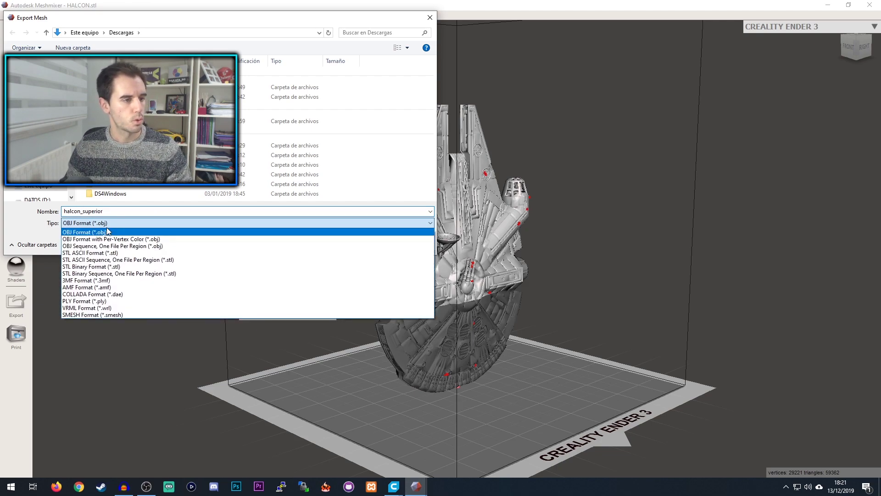
pyautogui.click(136, 267)
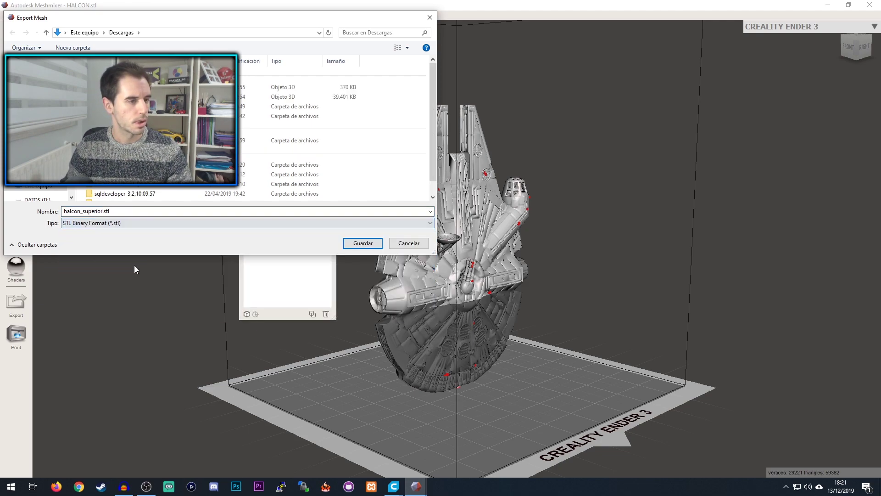
pyautogui.click(351, 247)
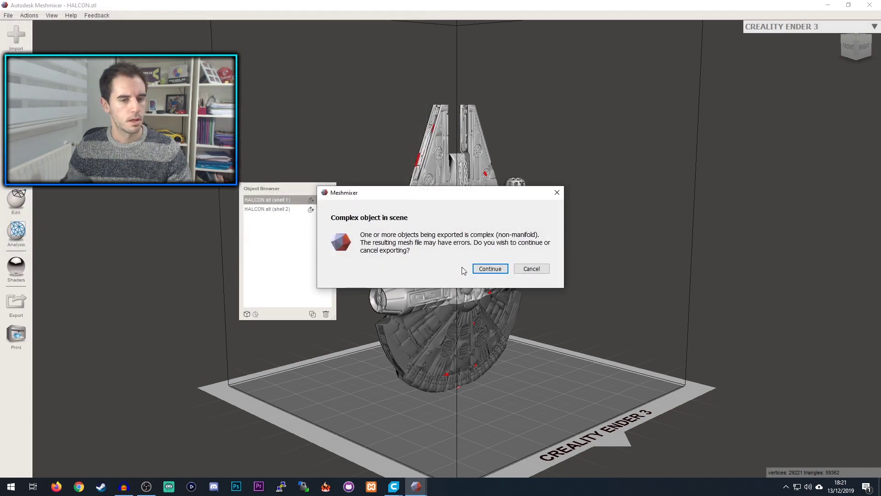
pyautogui.click(485, 271)
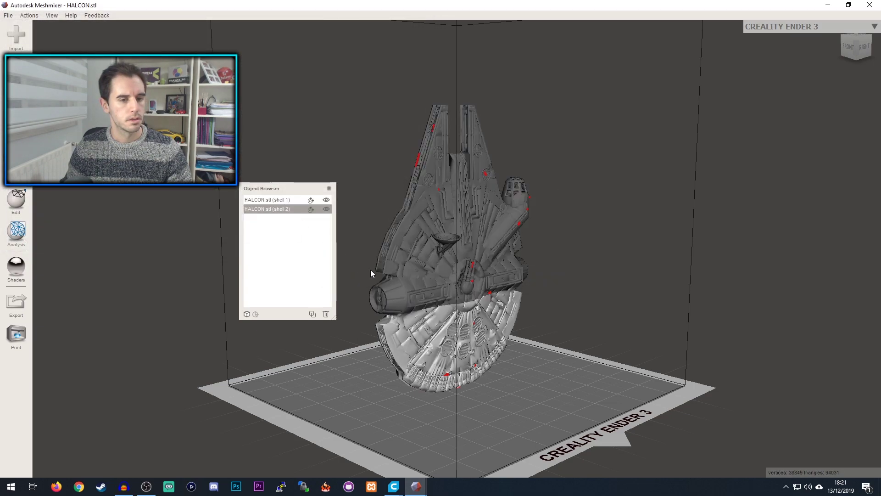
# Export shell 2 as halcon_inferior.stl in STL Binary Format, then bring Cura forward.
pyautogui.click(8, 16)
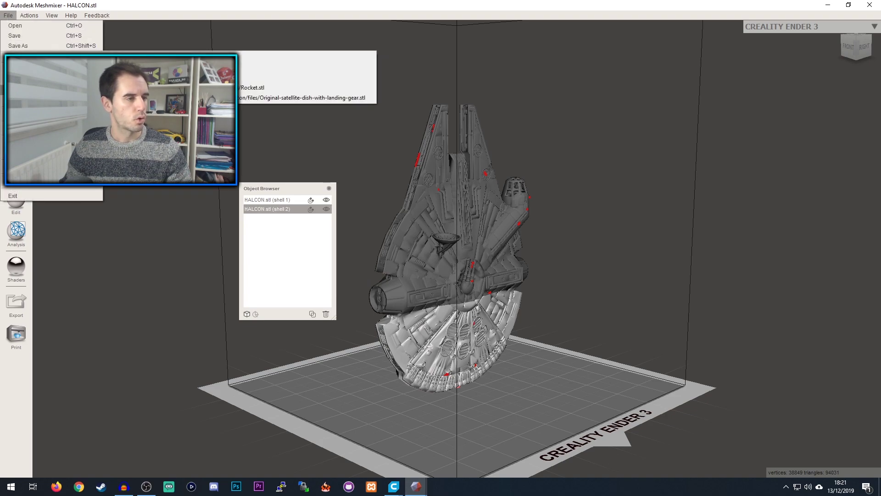
pyautogui.click(28, 76)
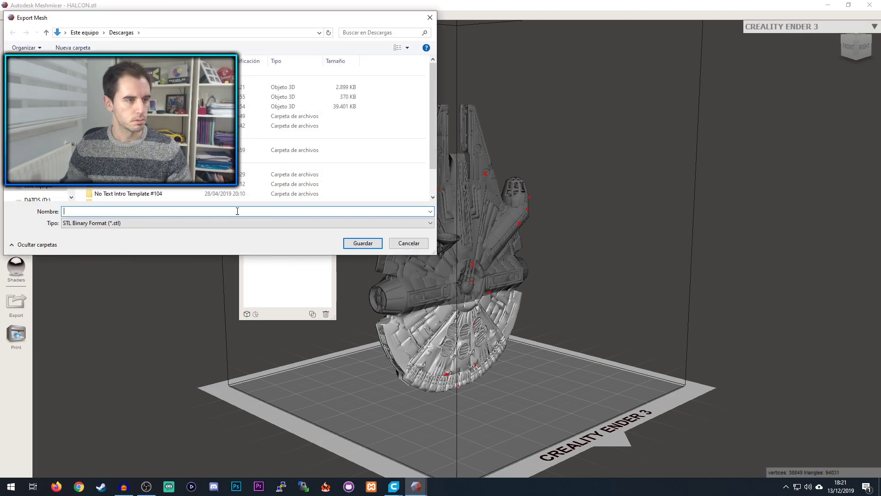
pyautogui.click(294, 87)
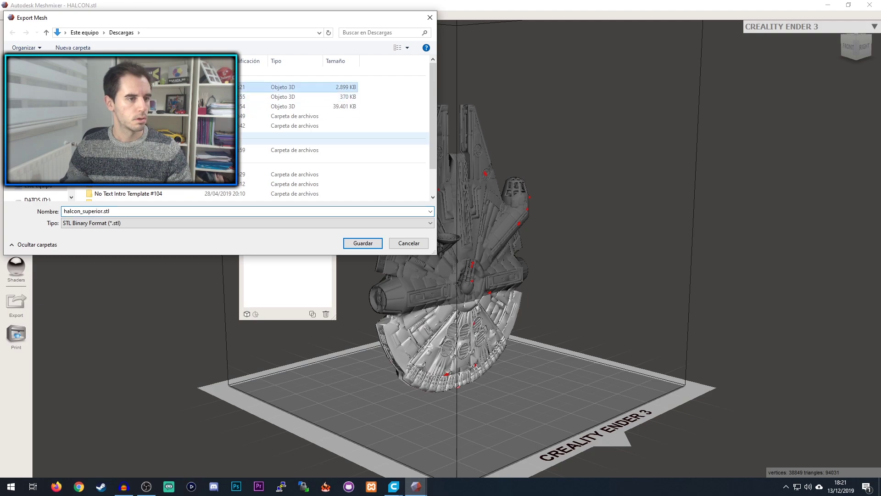
pyautogui.click(85, 211)
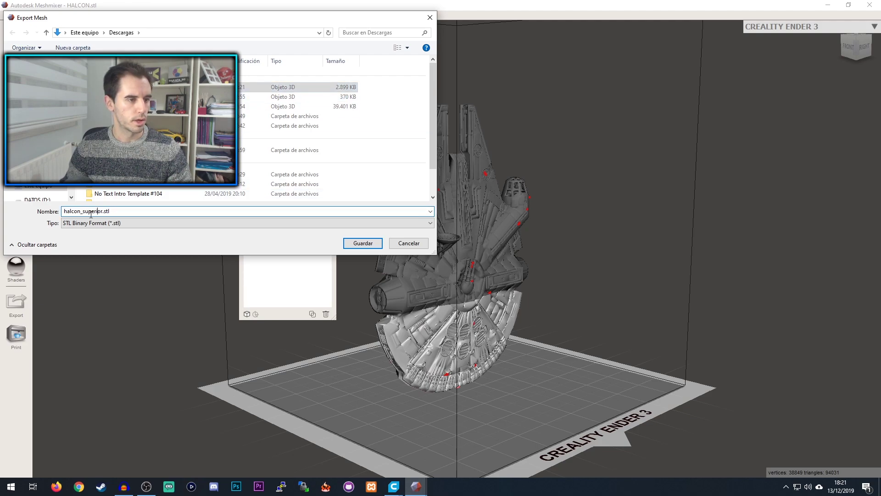
pyautogui.write('inf')
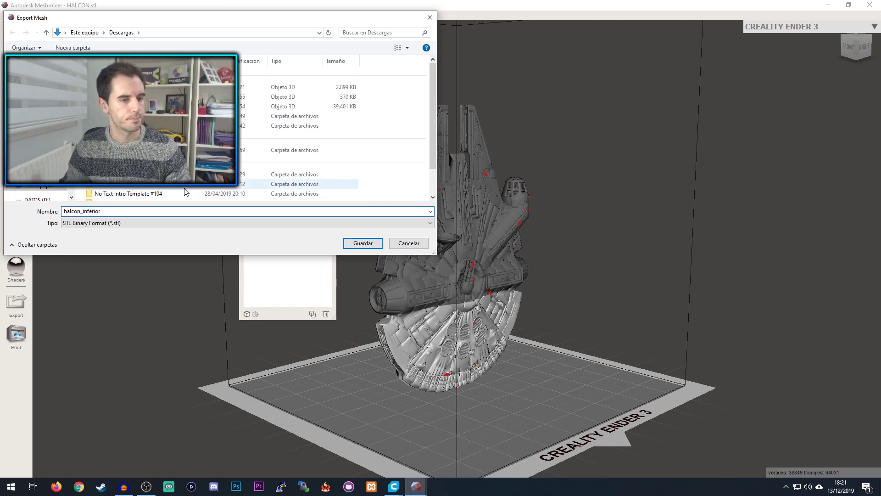
pyautogui.click(381, 244)
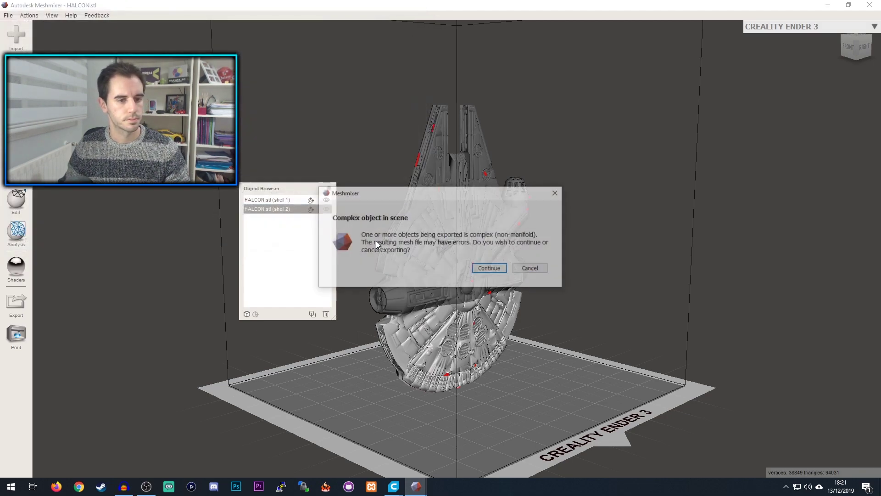
pyautogui.click(499, 275)
pyautogui.moveTo(393, 487)
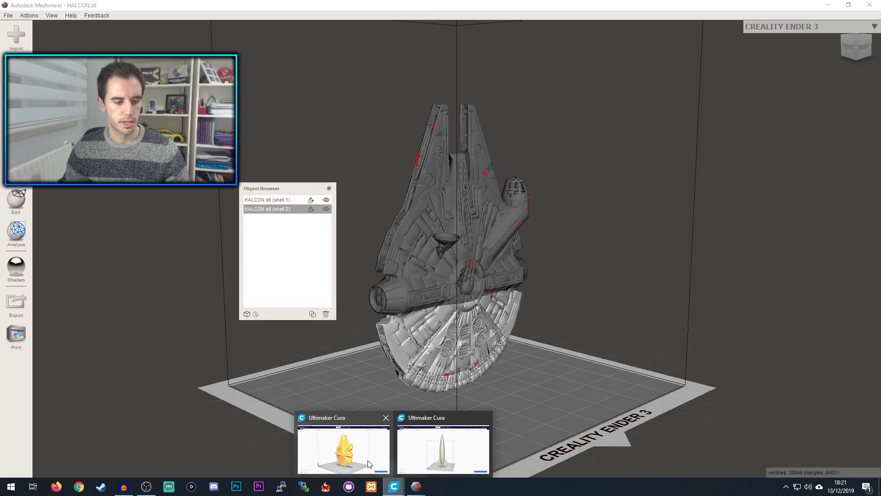
pyautogui.click(369, 464)
# Delete the old model from the plate and load halcon_superior.stl and halcon_inferior.stl.
pyautogui.click(494, 307)
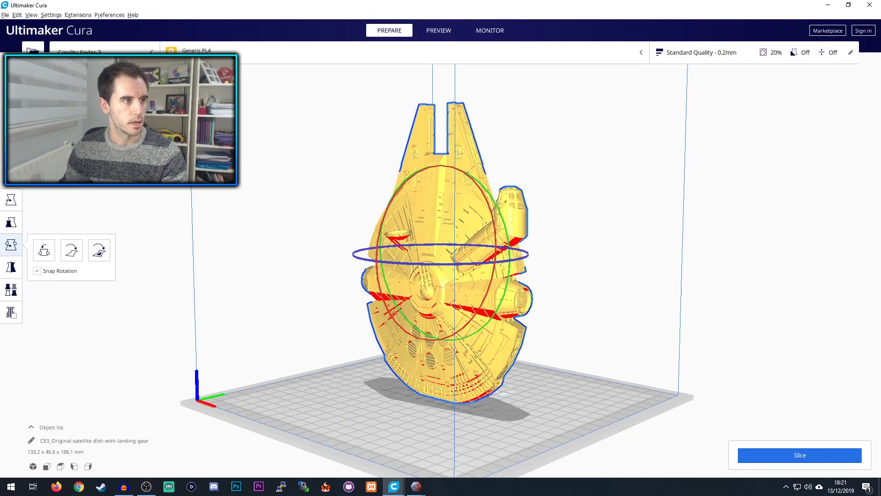
pyautogui.press('Delete')
pyautogui.click(33, 48)
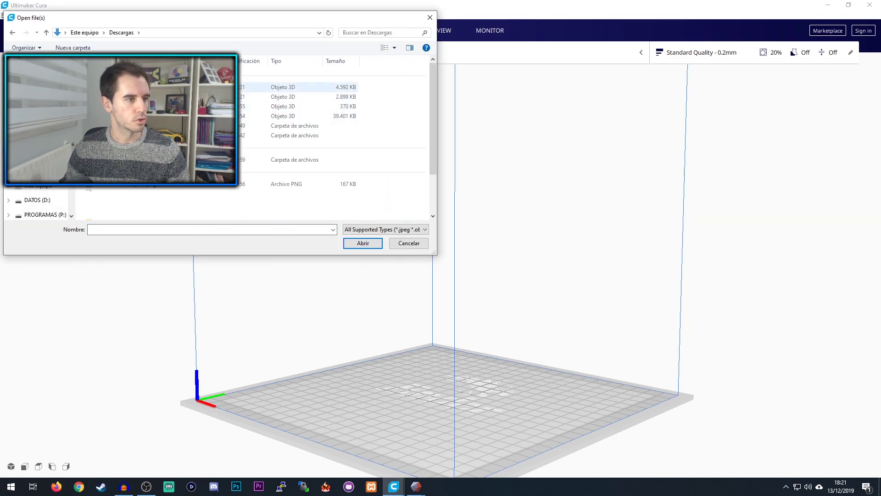
pyautogui.click(216, 86)
pyautogui.click(360, 243)
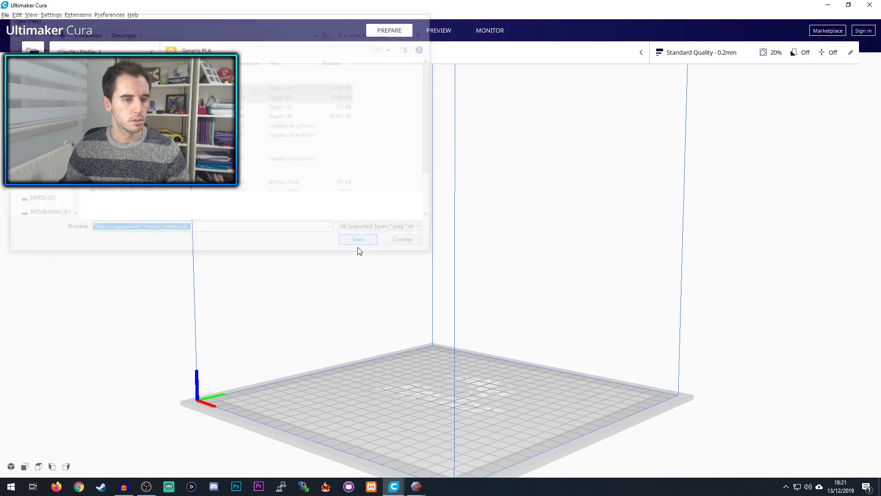
# Orbit around the two loaded Falcon halves and select one for rotating.
pyautogui.moveTo(631, 377); pyautogui.dragTo(455, 392, button='right')
pyautogui.click(456, 392)
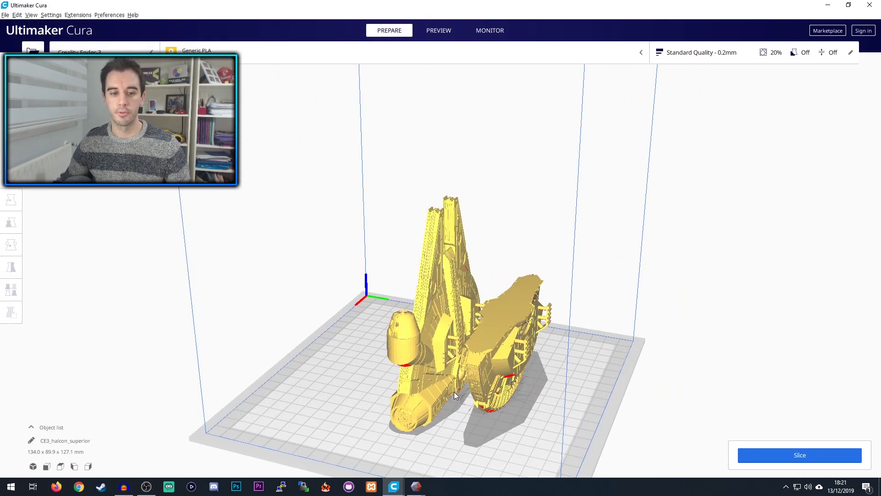
pyautogui.moveTo(341, 362); pyautogui.dragTo(425, 381, button='right')
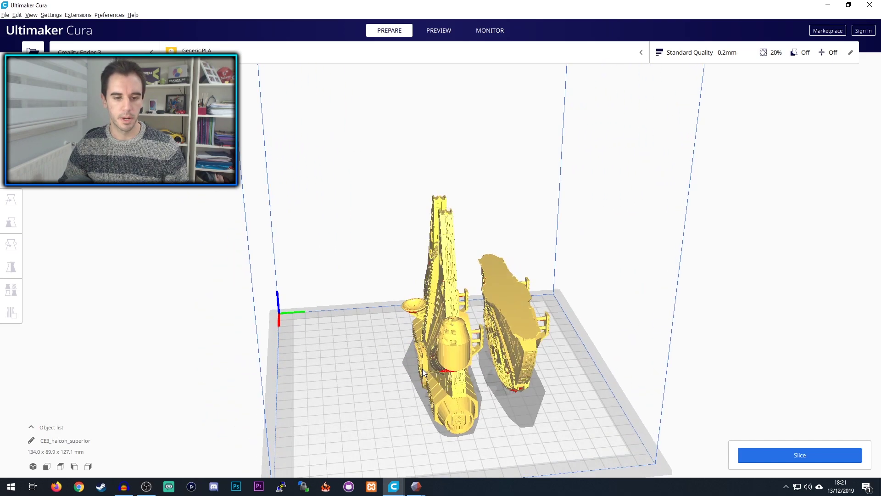
pyautogui.click(424, 381)
pyautogui.press('r')
pyautogui.click(574, 382)
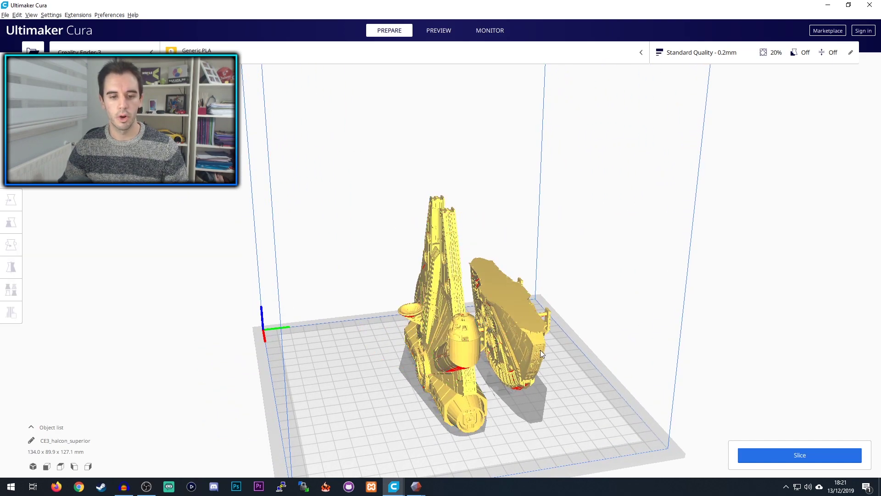
pyautogui.click(540, 354)
pyautogui.click(577, 373)
pyautogui.moveTo(577, 373); pyautogui.dragTo(467, 383, button='right')
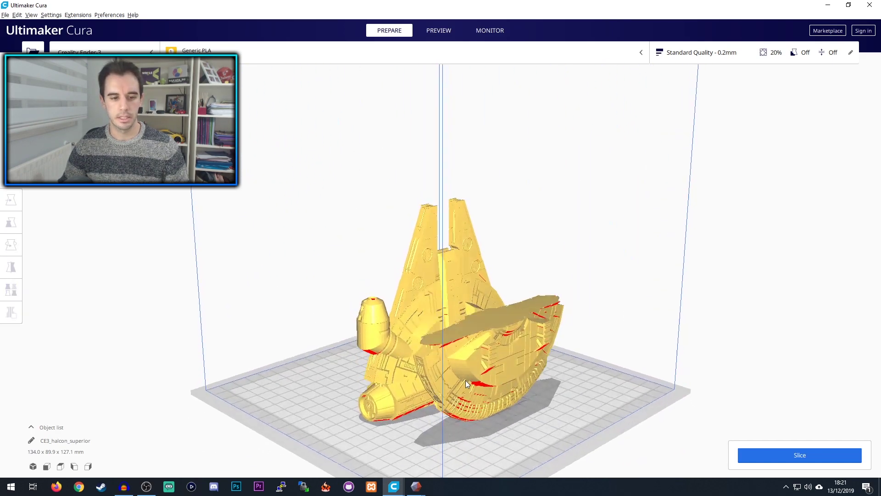
pyautogui.click(466, 383)
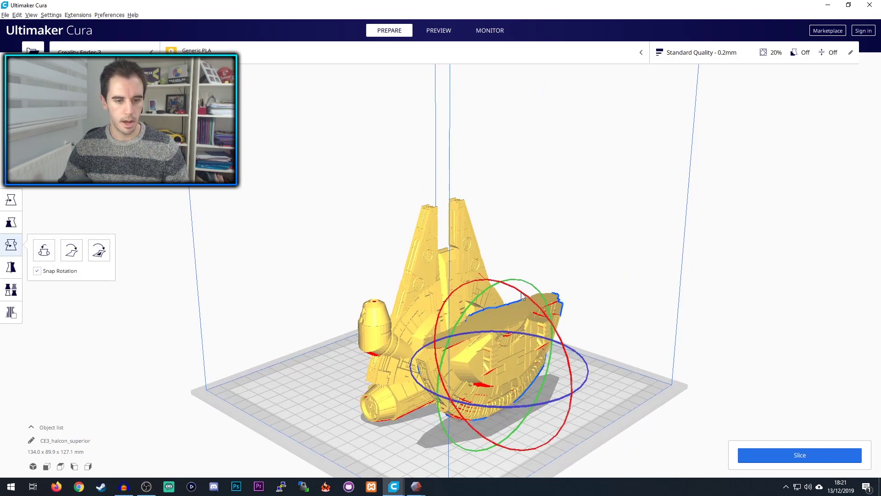
# Turn the selected Falcon half about 165° and orbit the plate to check it.
pyautogui.moveTo(544, 300)
pyautogui.mouseDown()
pyautogui.moveTo(440, 440)
pyautogui.moveTo(421, 430)
pyautogui.mouseUp()
pyautogui.click(285, 344)
pyautogui.moveTo(285, 344)
pyautogui.mouseDown(button='right')
pyautogui.moveTo(372, 374)
pyautogui.moveTo(502, 374)
pyautogui.moveTo(308, 332)
pyautogui.mouseUp(button='right')
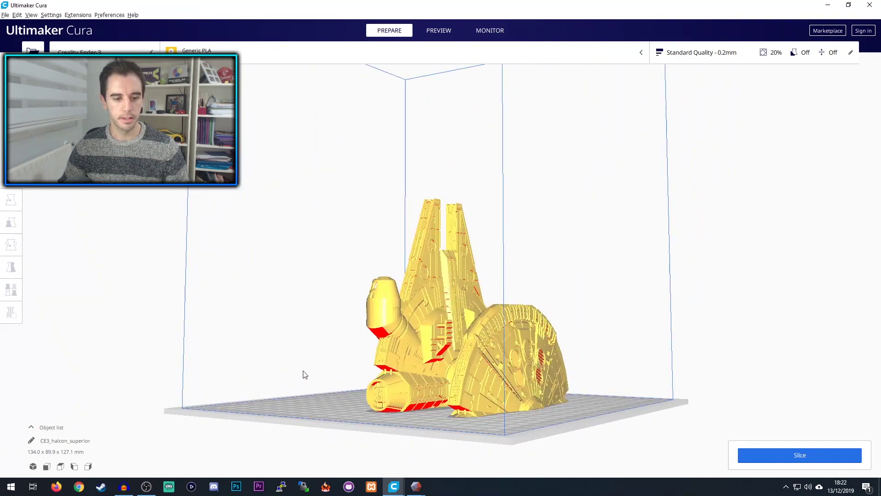
pyautogui.moveTo(304, 374); pyautogui.dragTo(464, 405, button='right')
pyautogui.moveTo(369, 399); pyautogui.dragTo(534, 278, button='right')
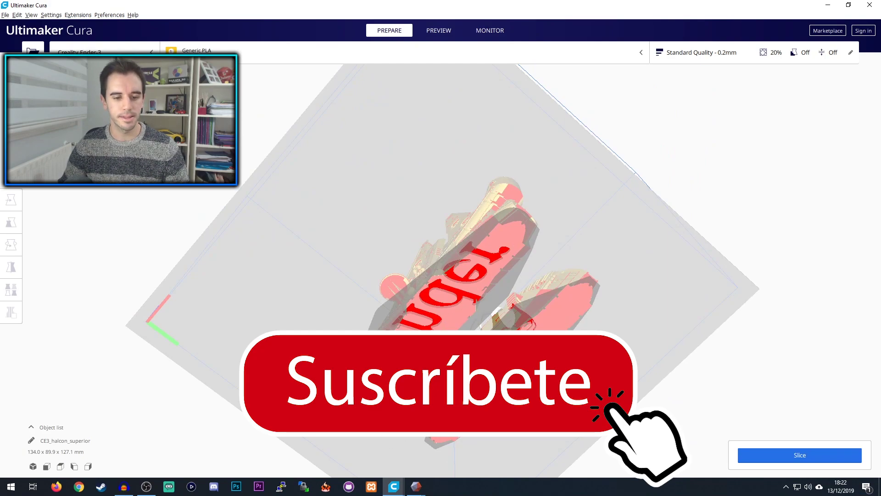
pyautogui.moveTo(666, 251)
pyautogui.mouseDown(button='right')
pyautogui.moveTo(509, 377)
pyautogui.moveTo(498, 355)
pyautogui.mouseUp(button='right')
pyautogui.moveTo(554, 290)
pyautogui.mouseDown(button='right')
pyautogui.moveTo(511, 321)
pyautogui.moveTo(380, 303)
pyautogui.moveTo(445, 370)
pyautogui.moveTo(453, 417)
pyautogui.moveTo(380, 416)
pyautogui.moveTo(538, 390)
pyautogui.moveTo(381, 401)
pyautogui.mouseUp(button='right')
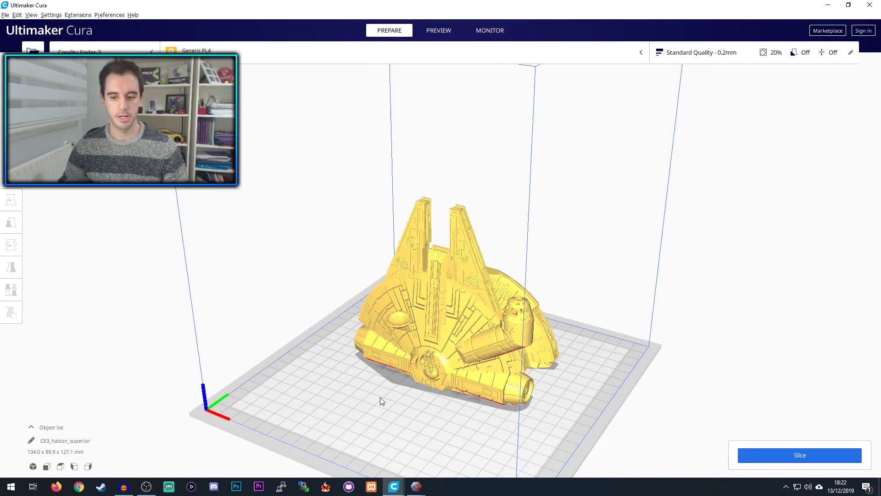
pyautogui.moveTo(445, 406); pyautogui.dragTo(350, 405, button='right')
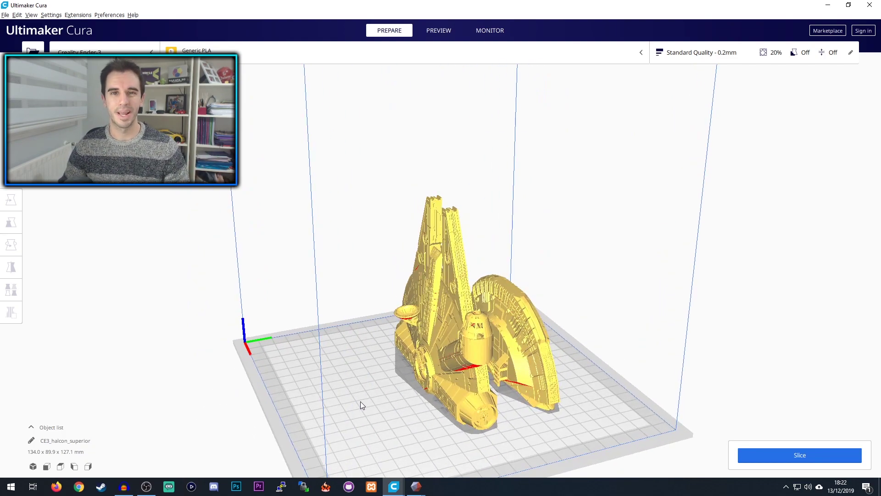
pyautogui.moveTo(360, 401)
pyautogui.mouseDown(button='right')
pyautogui.moveTo(347, 378)
pyautogui.moveTo(293, 362)
pyautogui.moveTo(401, 390)
pyautogui.moveTo(464, 381)
pyautogui.moveTo(432, 353)
pyautogui.mouseUp(button='right')
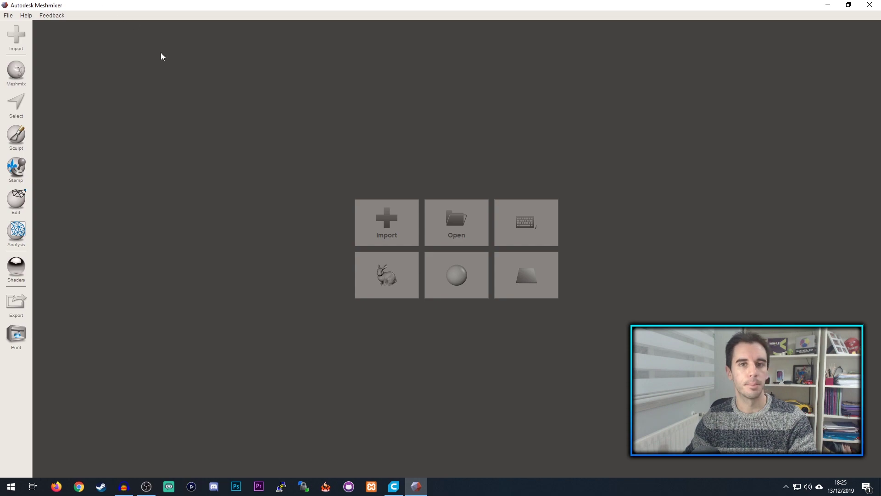
# Import COHETE.stl and orbit around the upright rocket on the Ender 3 bed.
pyautogui.click(384, 213)
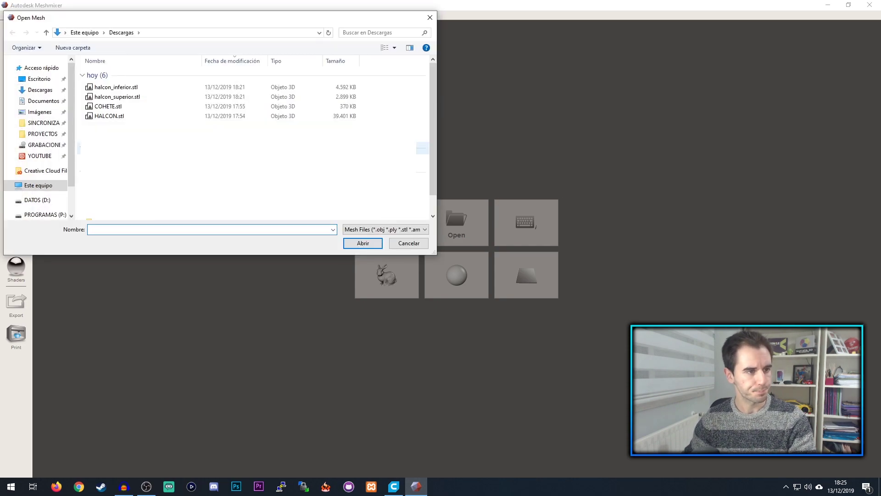
pyautogui.doubleClick(127, 106)
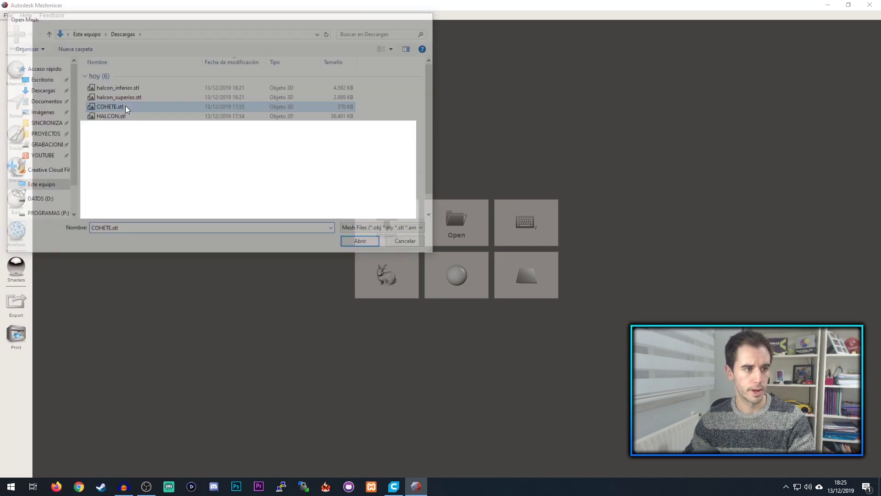
pyautogui.moveTo(367, 295); pyautogui.dragTo(395, 311, button='right')
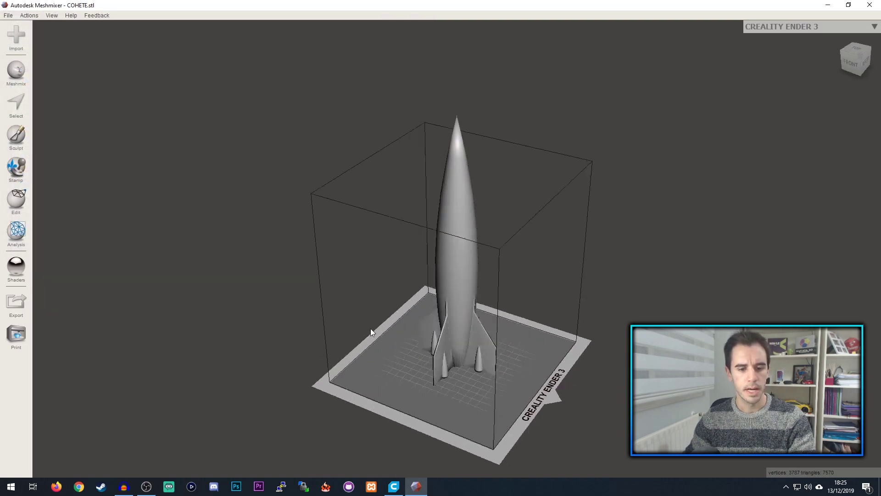
pyautogui.moveTo(445, 301)
pyautogui.mouseDown(button='right')
pyautogui.moveTo(391, 318)
pyautogui.moveTo(477, 309)
pyautogui.mouseUp(button='right')
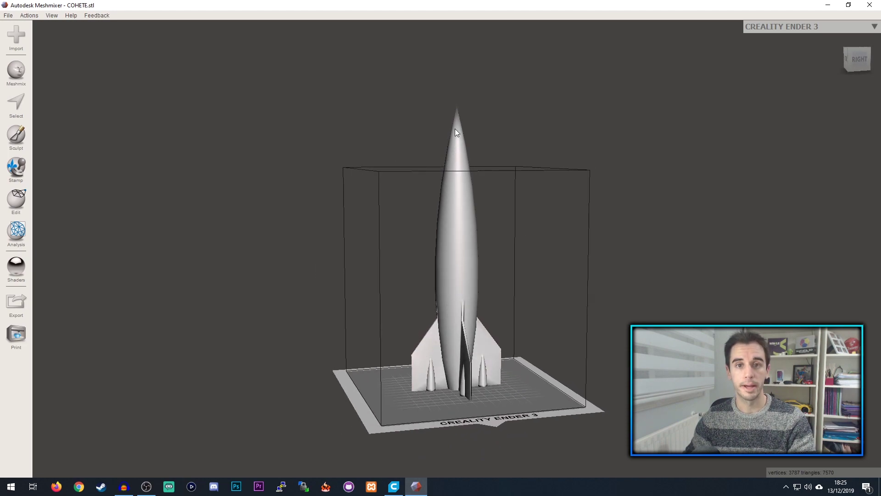
pyautogui.moveTo(456, 167)
pyautogui.mouseDown(button='right')
pyautogui.moveTo(486, 228)
pyautogui.moveTo(405, 254)
pyautogui.moveTo(513, 299)
pyautogui.moveTo(470, 256)
pyautogui.mouseUp(button='right')
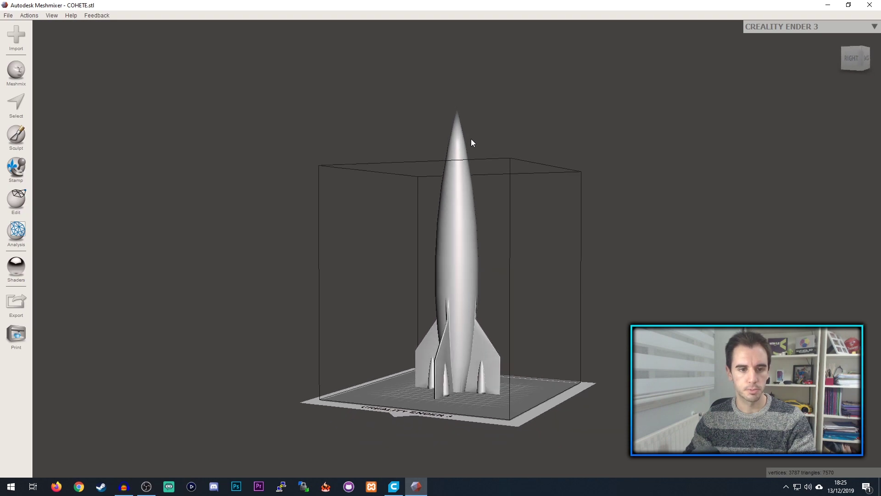
pyautogui.moveTo(417, 236); pyautogui.dragTo(507, 248, button='right')
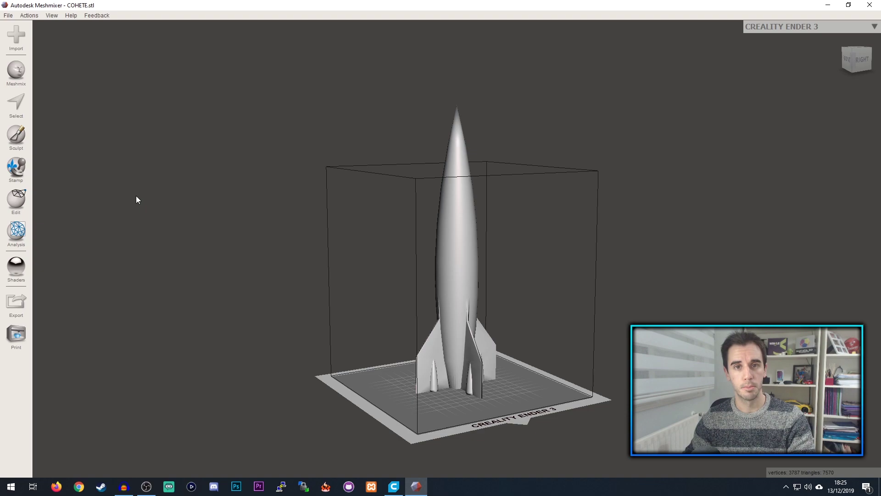
# Plane-cut the rocket partway down its length, keeping both halves.
pyautogui.click(21, 201)
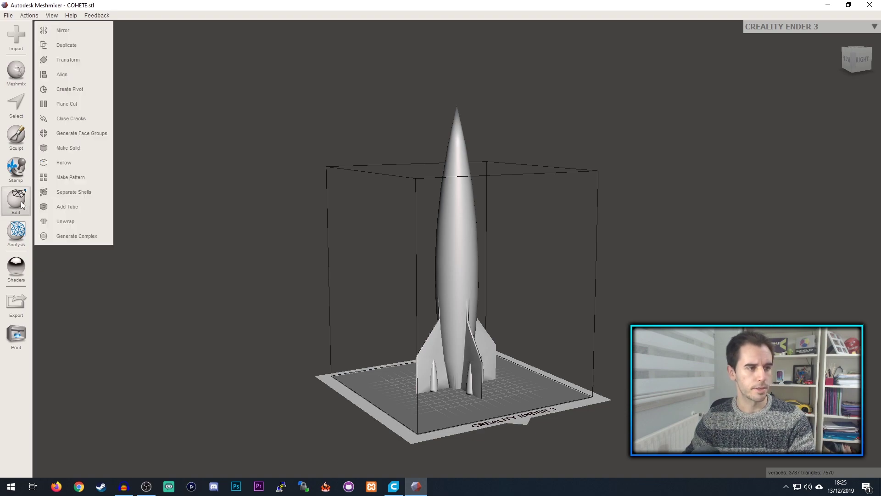
pyautogui.click(84, 104)
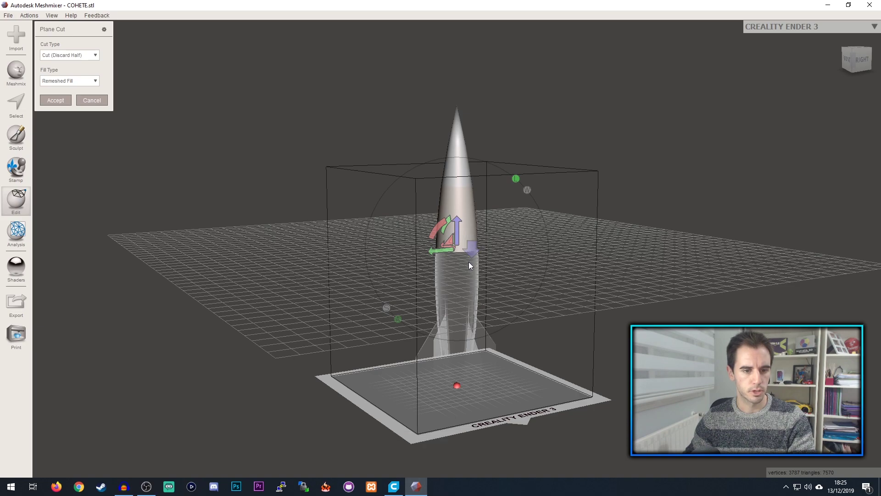
pyautogui.moveTo(456, 230)
pyautogui.mouseDown()
pyautogui.moveTo(459, 258)
pyautogui.moveTo(464, 222)
pyautogui.moveTo(467, 263)
pyautogui.moveTo(466, 247)
pyautogui.mouseUp()
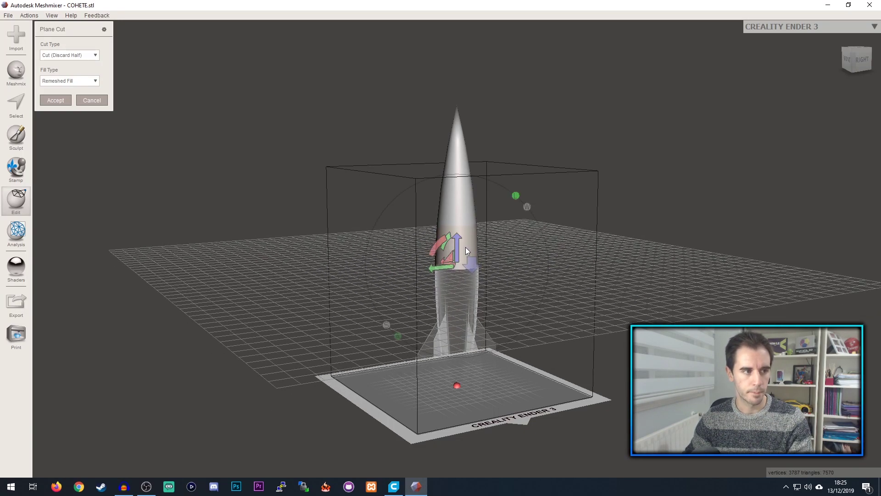
pyautogui.click(81, 56)
pyautogui.click(70, 76)
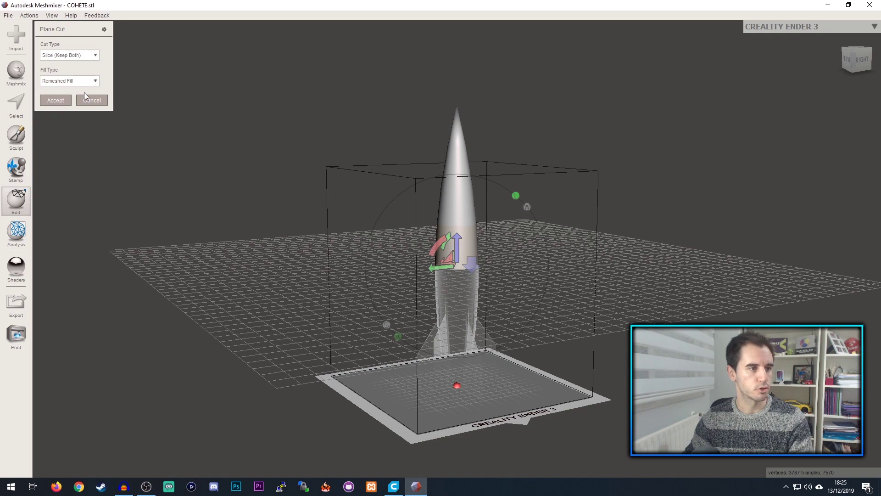
pyautogui.click(58, 102)
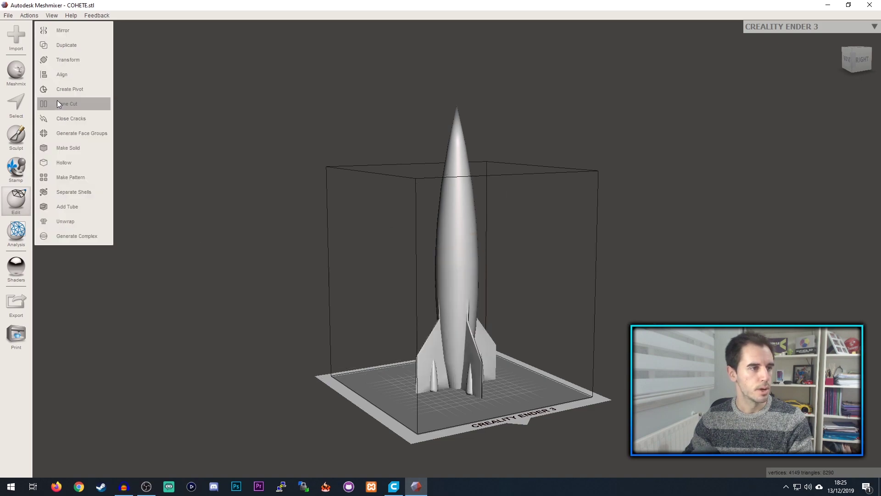
# Separate the cut rocket into shells and select only shell 1.
pyautogui.click(76, 194)
pyautogui.click(282, 201)
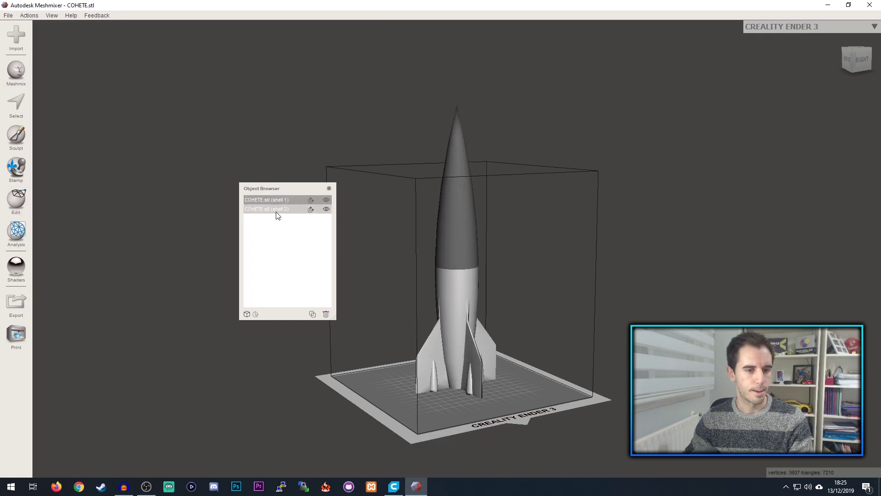
pyautogui.keyDown('shift'); pyautogui.click(276, 207); pyautogui.keyUp('shift')
pyautogui.click(279, 199)
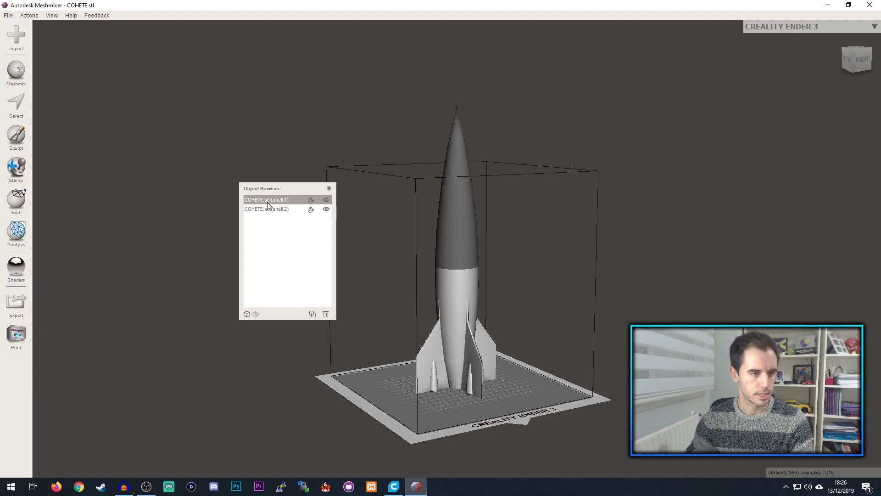
# Export the lower rocket half as COHETE_INFERIOR.stl.
pyautogui.click(9, 17)
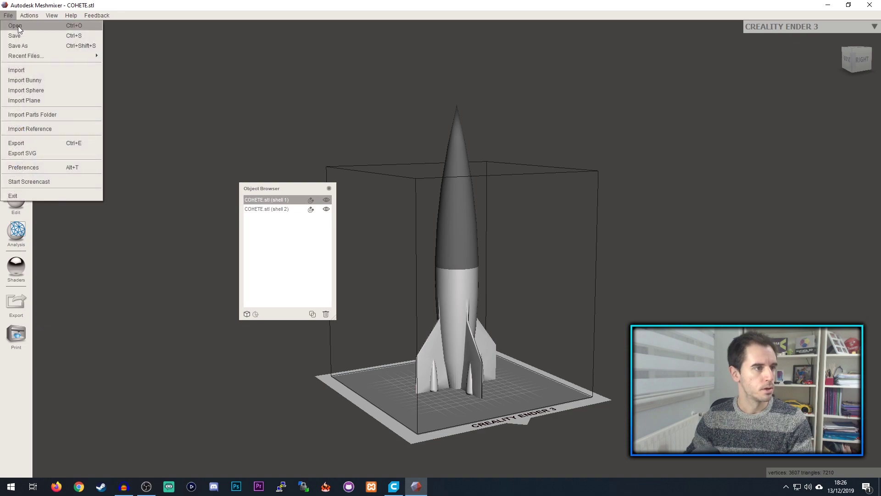
pyautogui.click(23, 143)
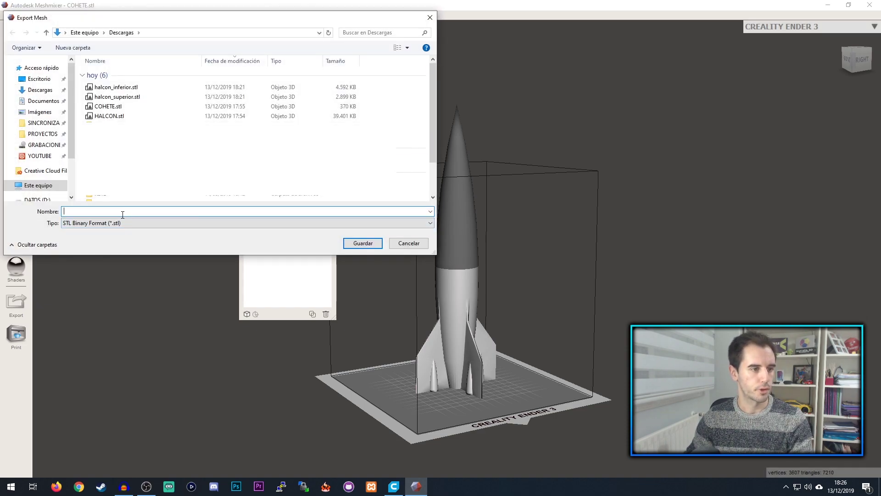
pyautogui.write('COH')
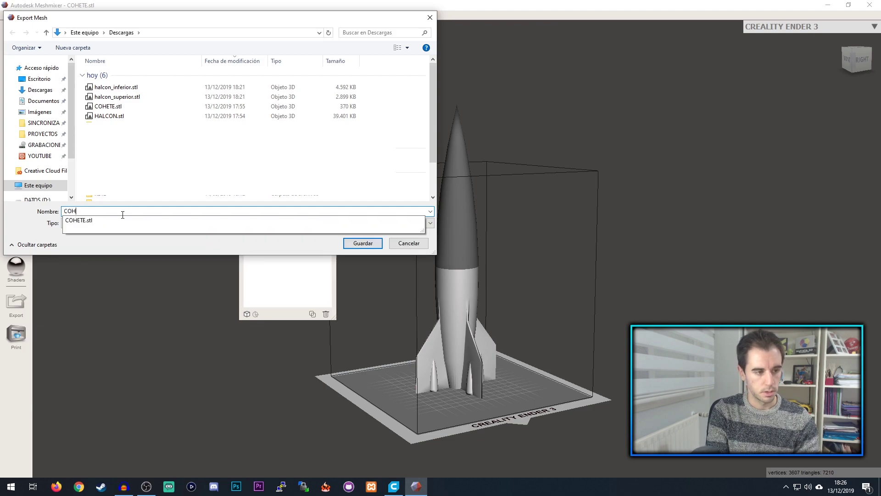
pyautogui.write('ETE_INFERIOR')
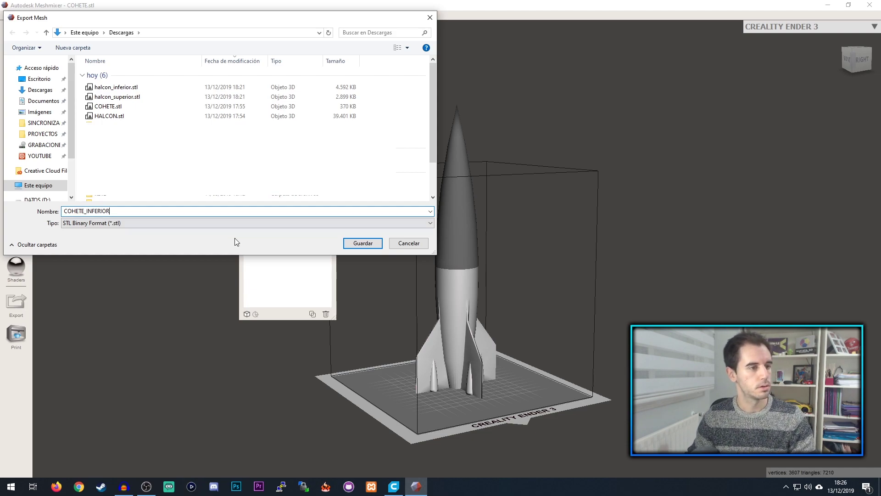
pyautogui.click(364, 245)
# Select shell 2 and begin exporting it, renaming the file toward COHETE_SUPERIOR.
pyautogui.click(267, 211)
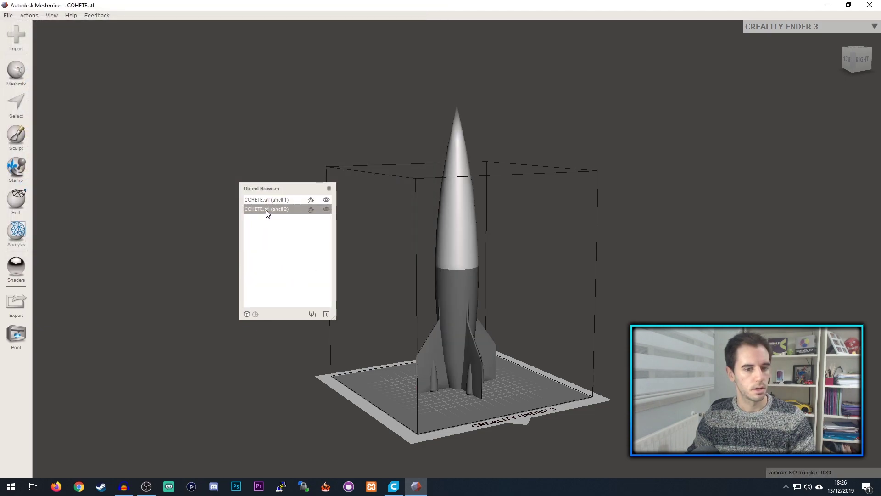
pyautogui.click(9, 15)
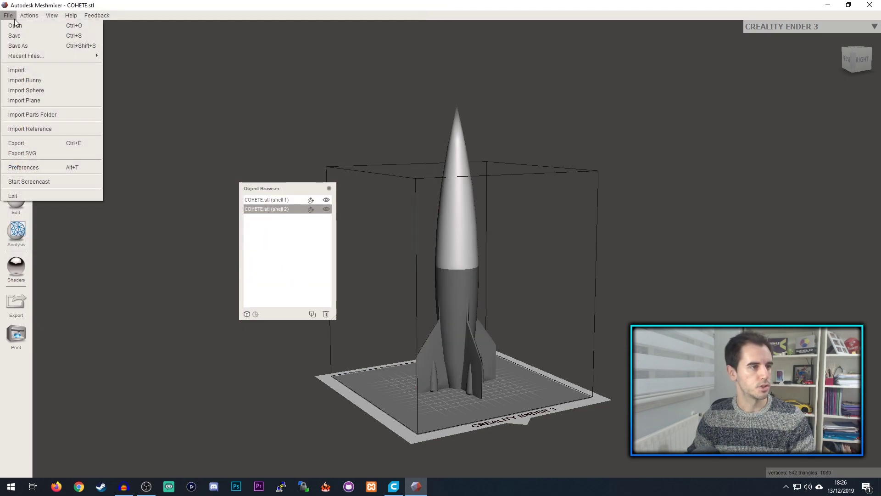
pyautogui.click(32, 144)
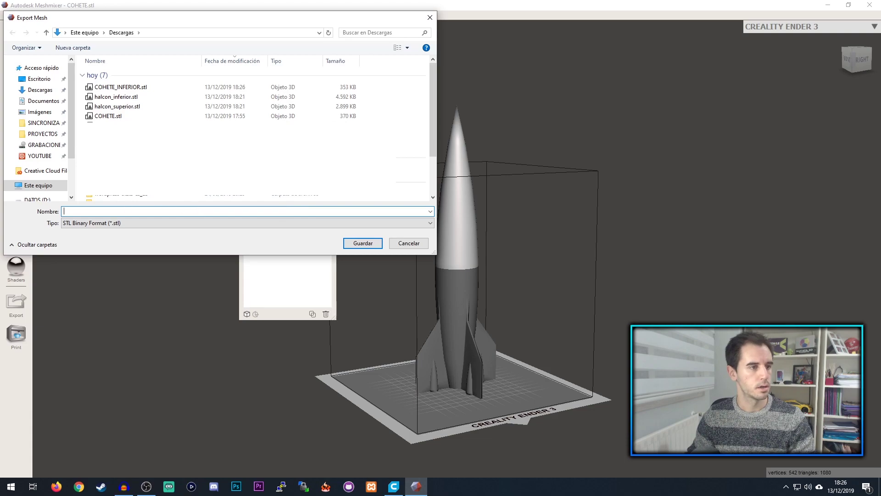
pyautogui.click(120, 87)
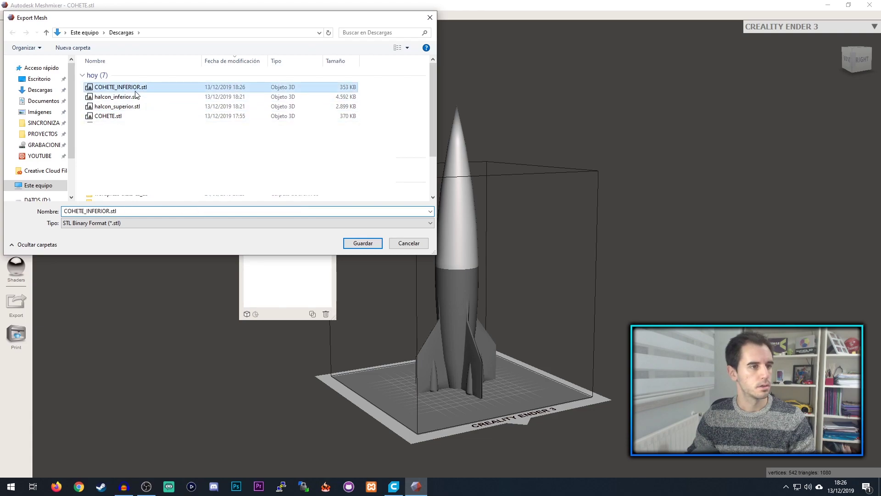
pyautogui.click(94, 211)
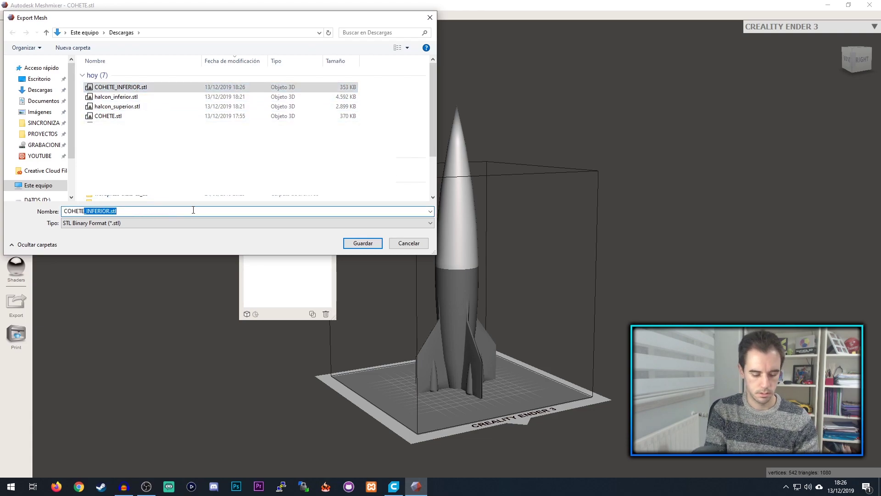
pyautogui.write('_SUP')
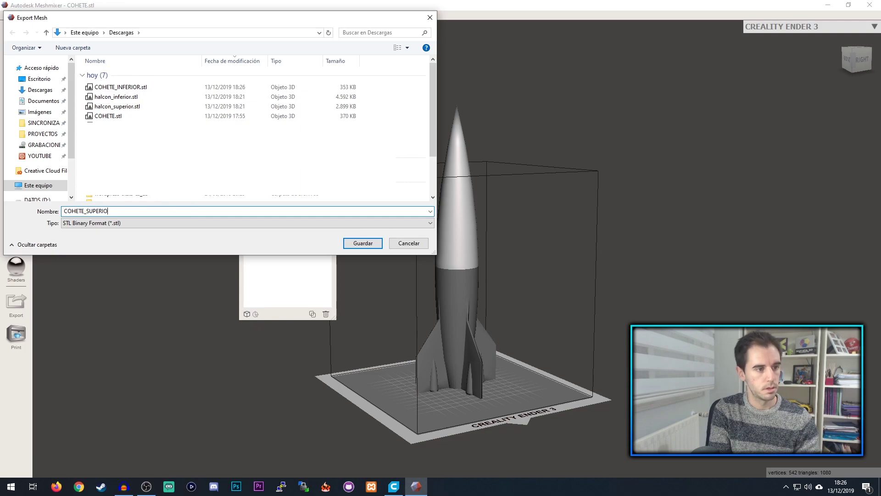
pyautogui.write('R')
# Save the upper half as COHETE_SUPERIOR, then delete the whole rocket from the Cura plate.
pyautogui.click(362, 244)
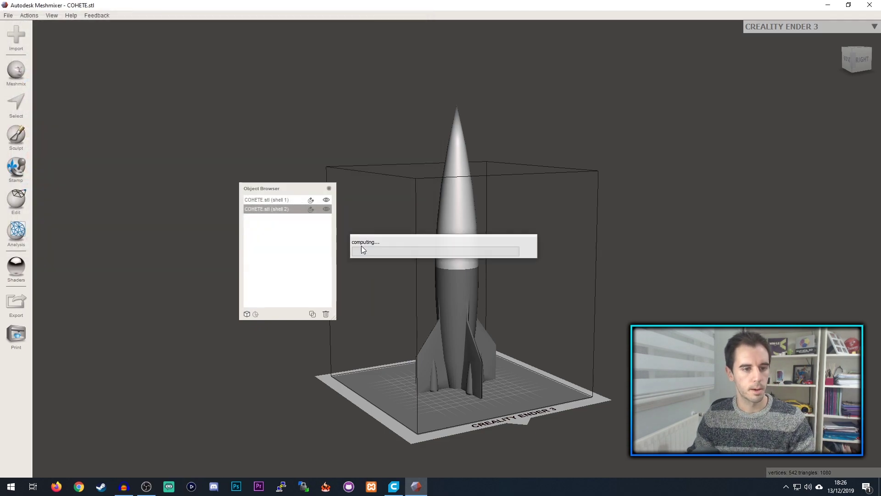
pyautogui.click(393, 486)
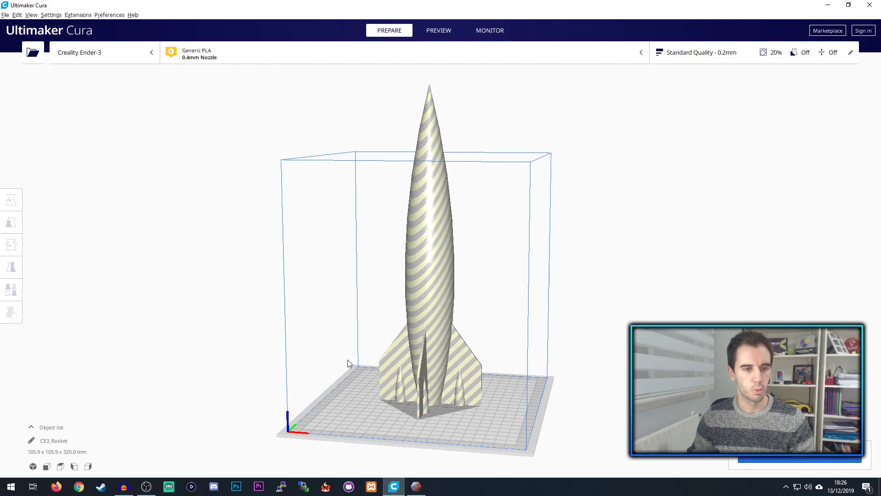
pyautogui.moveTo(301, 309)
pyautogui.mouseDown(button='right')
pyautogui.moveTo(488, 279)
pyautogui.moveTo(477, 282)
pyautogui.mouseUp(button='right')
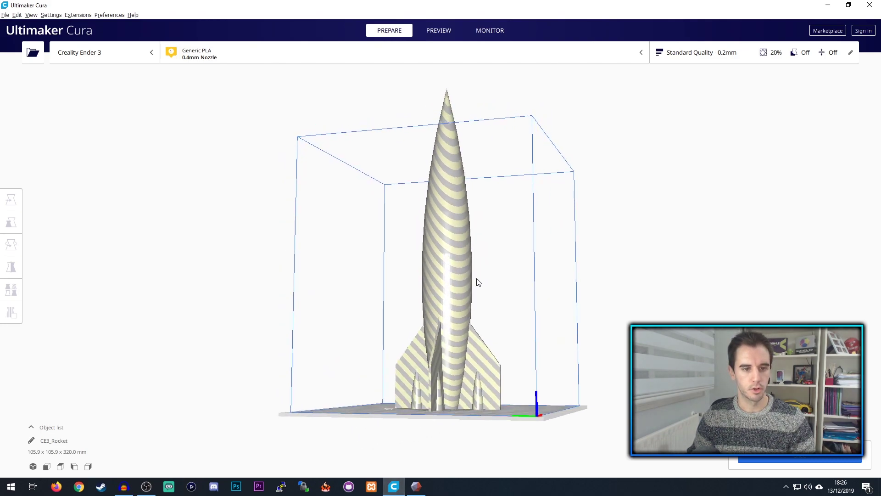
pyautogui.rightClick(451, 263)
pyautogui.rightClick(323, 258)
pyautogui.click(258, 237)
pyautogui.moveTo(615, 261); pyautogui.dragTo(576, 309, button='right')
pyautogui.click(438, 277)
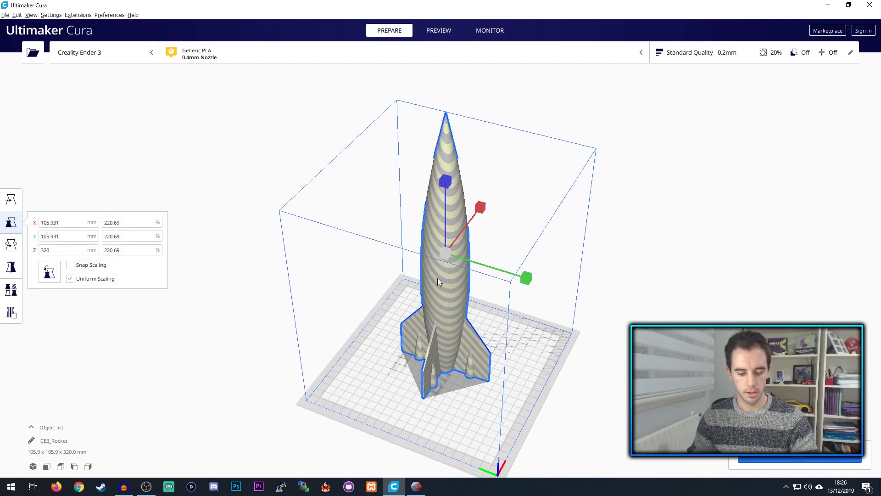
pyautogui.press('Delete')
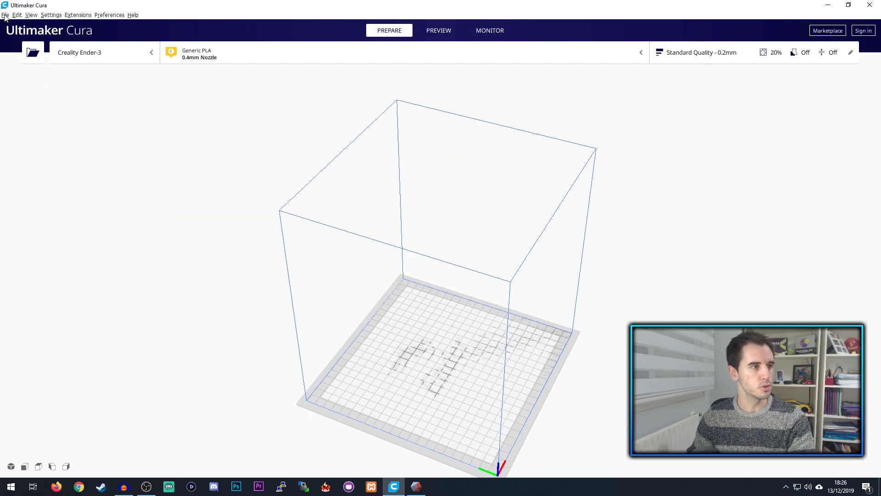
# Load COHETE_SUPERIOR and COHETE_INFERIOR from Descargas onto the build plate.
pyautogui.click(41, 56)
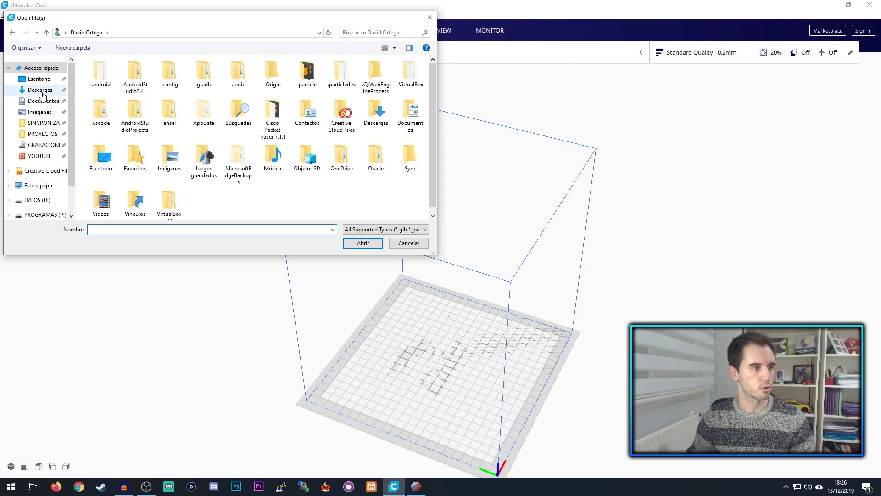
pyautogui.click(40, 89)
pyautogui.click(112, 87)
pyautogui.keyDown('shift'); pyautogui.click(110, 107); pyautogui.keyUp('shift')
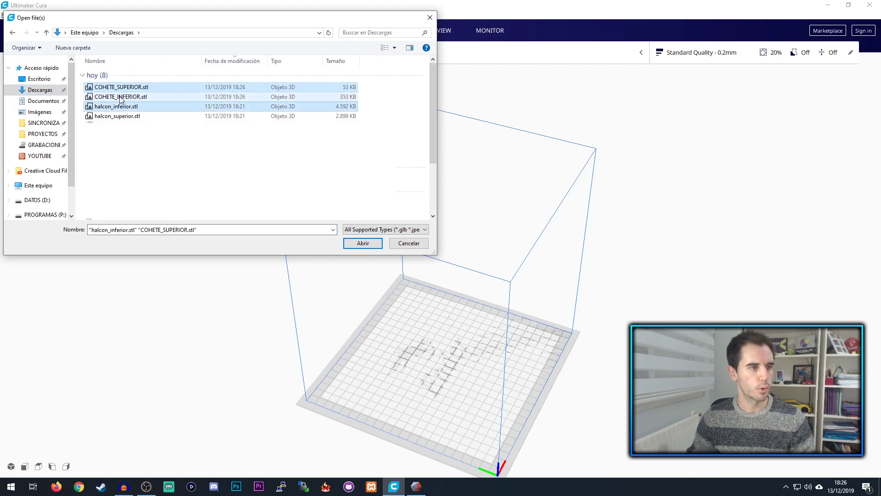
pyautogui.keyDown('ctrl'); pyautogui.click(110, 106); pyautogui.keyUp('ctrl')
pyautogui.click(362, 243)
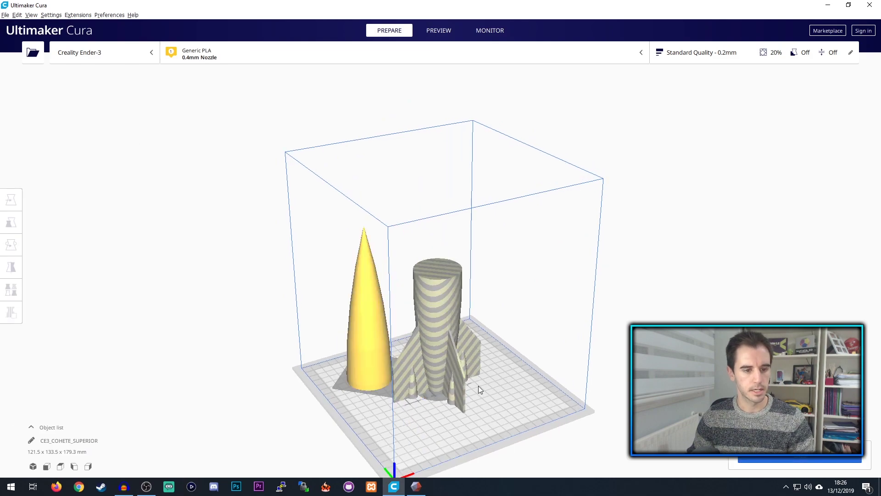
# Delete the nose cone half from the build plate.
pyautogui.moveTo(435, 410)
pyautogui.mouseDown(button='right')
pyautogui.moveTo(533, 392)
pyautogui.moveTo(389, 353)
pyautogui.moveTo(535, 362)
pyautogui.mouseUp(button='right')
pyautogui.moveTo(411, 340); pyautogui.dragTo(474, 311, button='right')
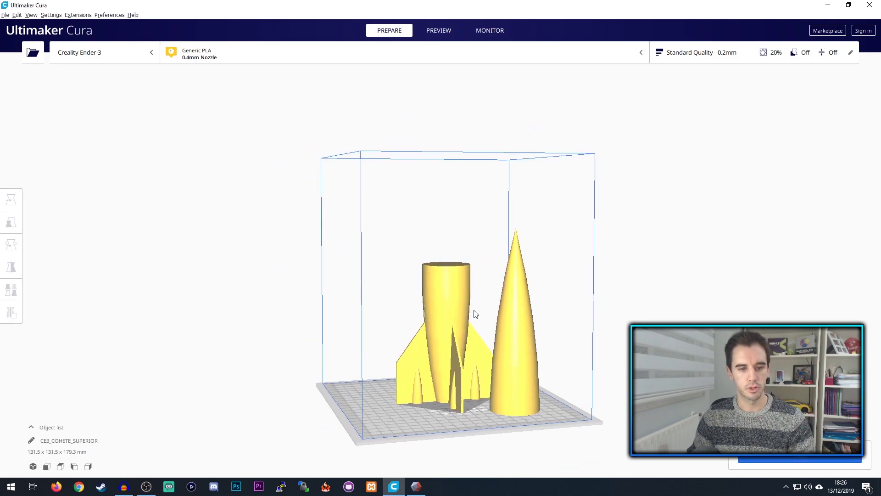
pyautogui.moveTo(379, 334)
pyautogui.mouseDown(button='right')
pyautogui.moveTo(414, 372)
pyautogui.moveTo(488, 375)
pyautogui.moveTo(436, 363)
pyautogui.mouseUp(button='right')
pyautogui.click(514, 359)
pyautogui.press('Delete')
# Delete the remaining rocket body half, leaving the plate empty.
pyautogui.moveTo(511, 365)
pyautogui.mouseDown(button='right')
pyautogui.moveTo(479, 392)
pyautogui.moveTo(450, 338)
pyautogui.mouseUp(button='right')
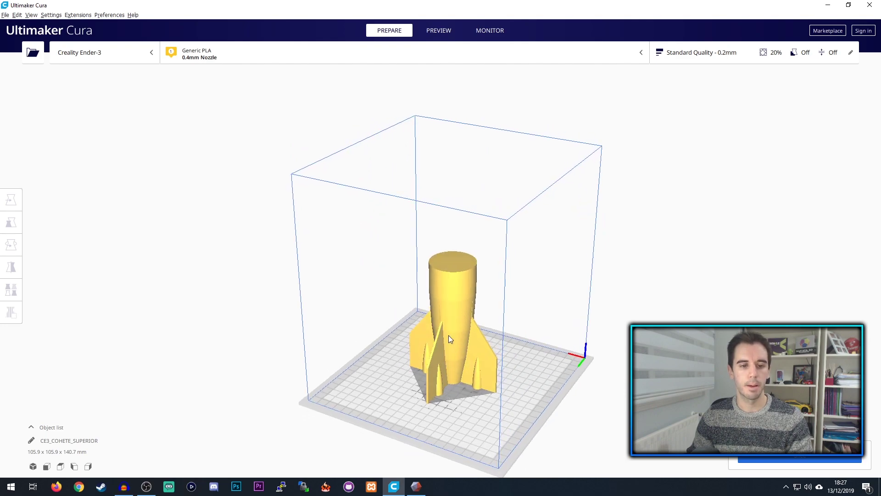
pyautogui.moveTo(516, 393); pyautogui.dragTo(454, 365, button='right')
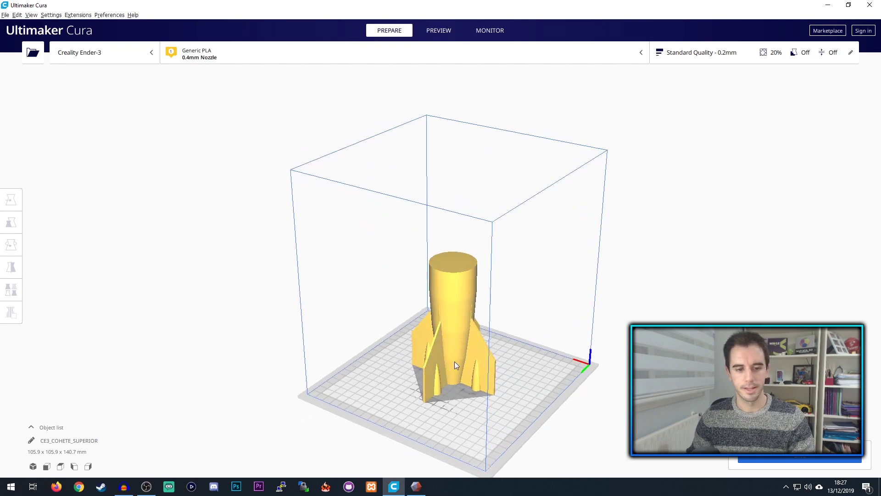
pyautogui.moveTo(512, 373)
pyautogui.mouseDown(button='right')
pyautogui.moveTo(471, 362)
pyautogui.moveTo(430, 379)
pyautogui.mouseUp(button='right')
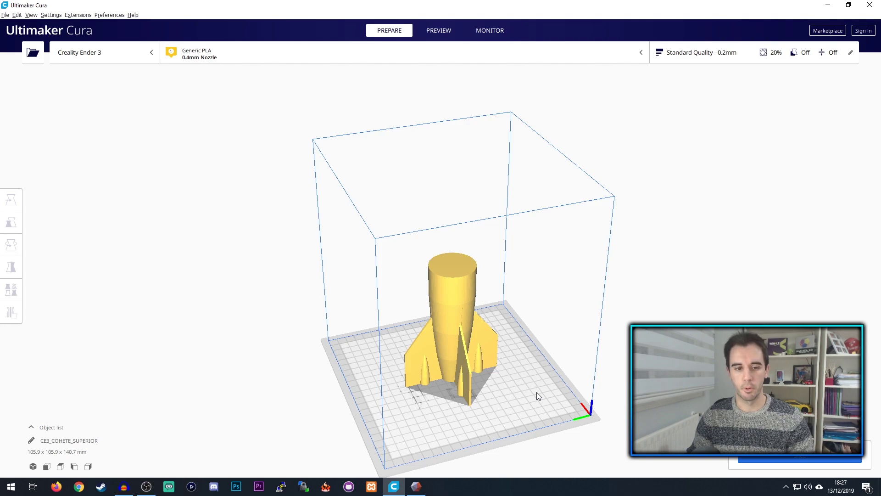
pyautogui.moveTo(536, 392); pyautogui.dragTo(484, 367, button='right')
pyautogui.click(460, 346)
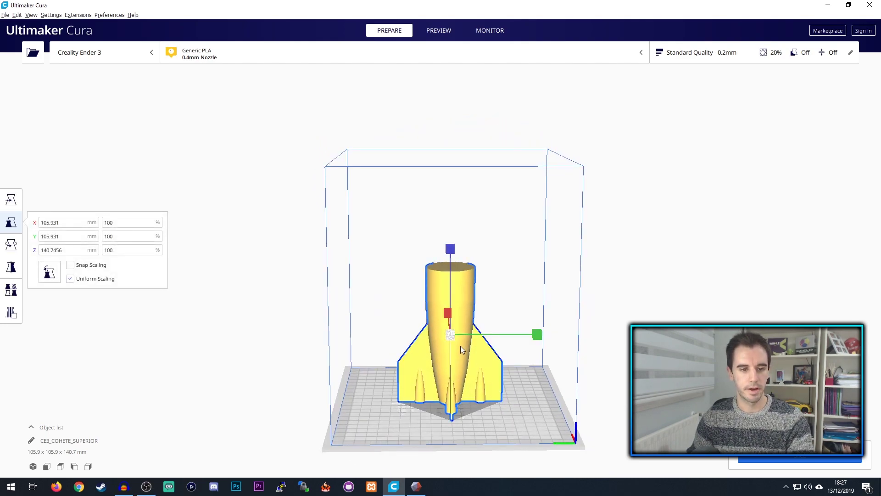
pyautogui.press('Delete')
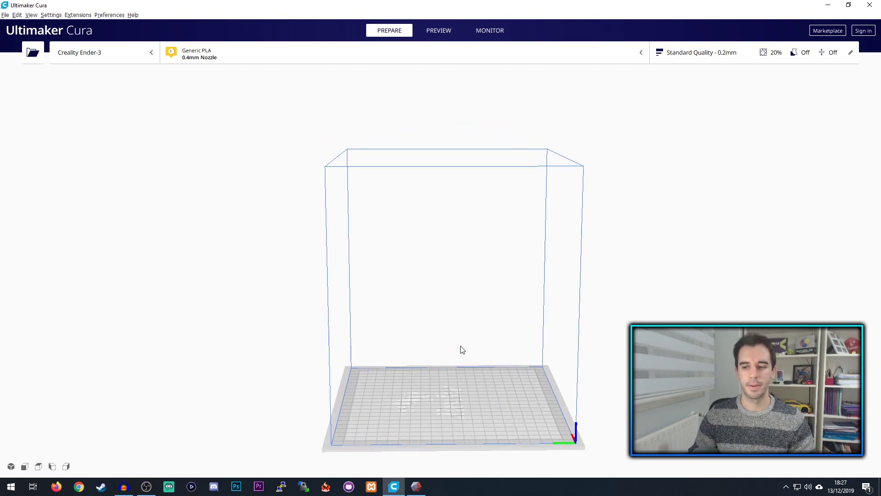
pyautogui.moveTo(467, 353); pyautogui.dragTo(450, 387, button='right')
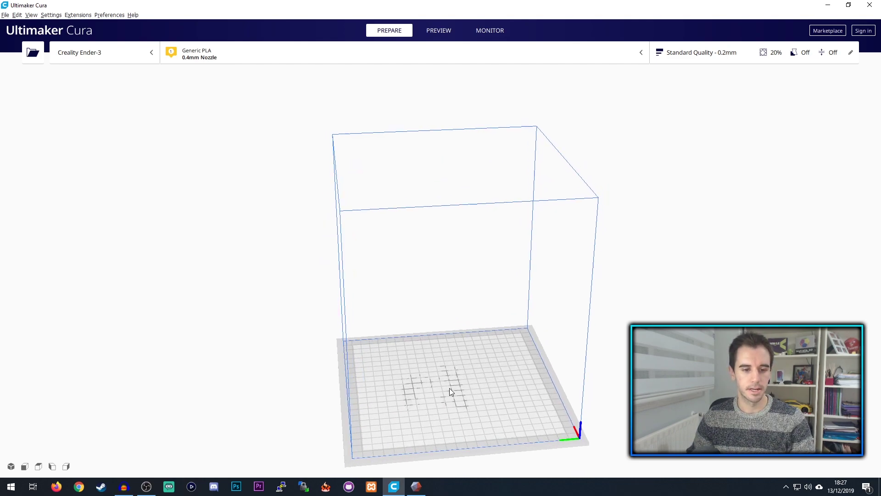